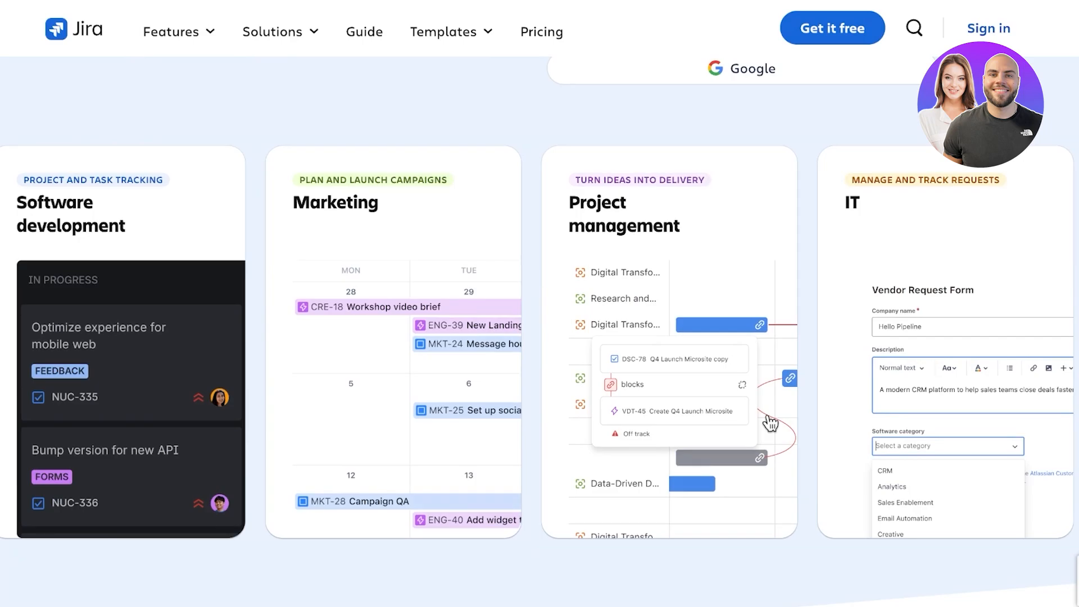
Examine the Jira product page's sections on Rovo AI, AI-powered project management and integrations
scroll(770, 423, "down", 15)
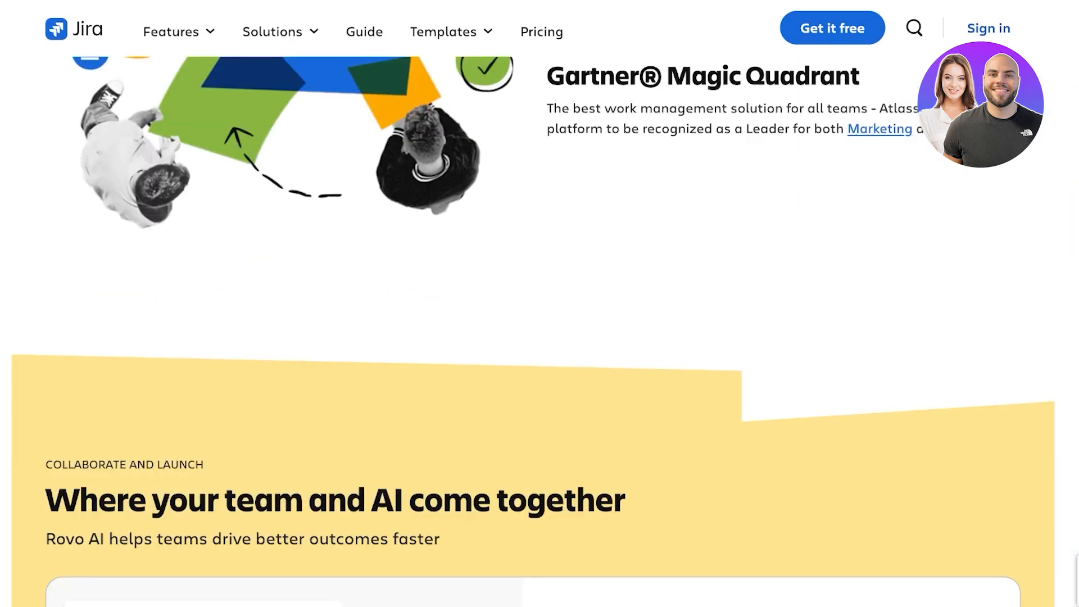
scroll(540, 331, "down", 10)
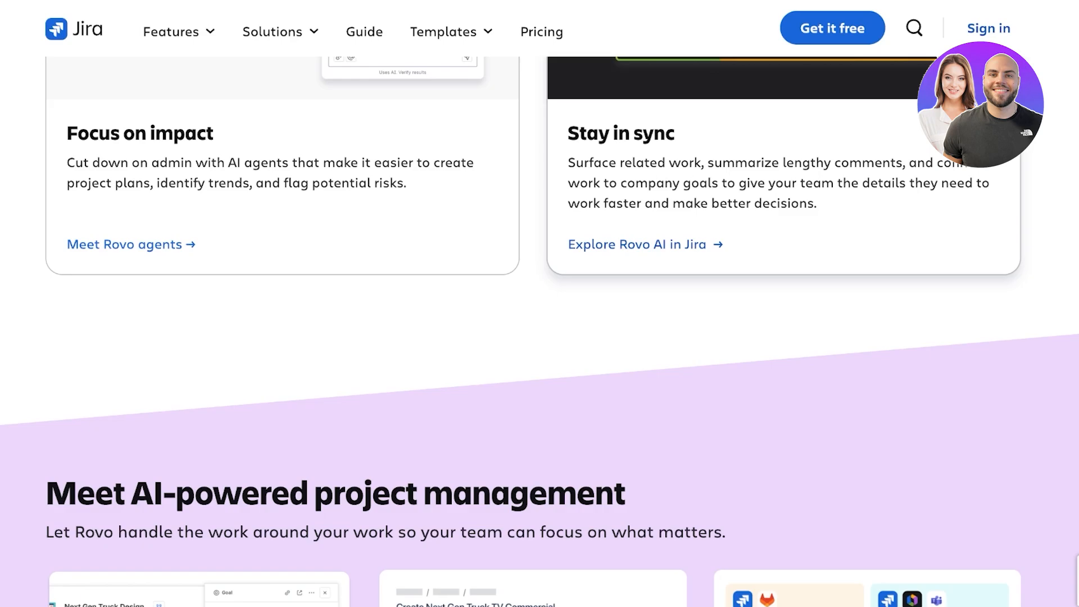
scroll(540, 332, "down", 12)
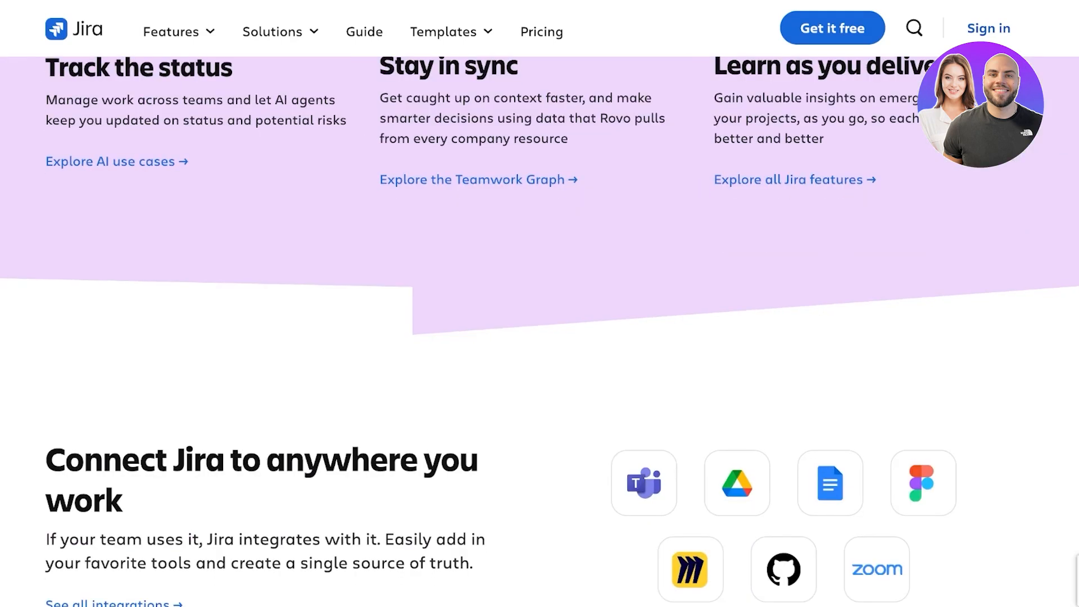
scroll(540, 332, "up", 7)
scroll(539, 332, "up", 7)
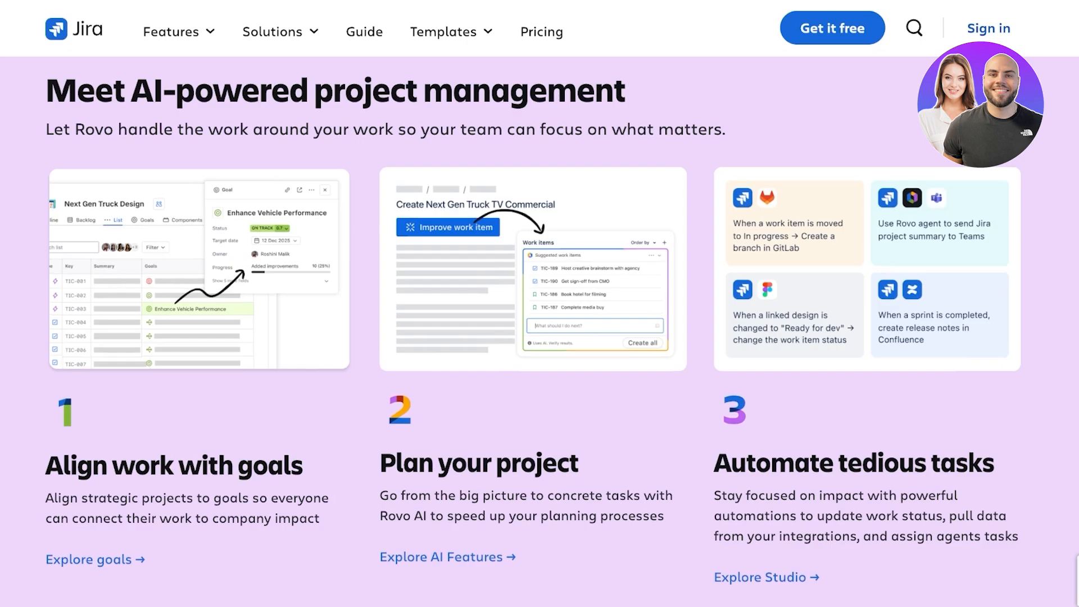
scroll(540, 331, "up", 3)
scroll(540, 331, "down", 12)
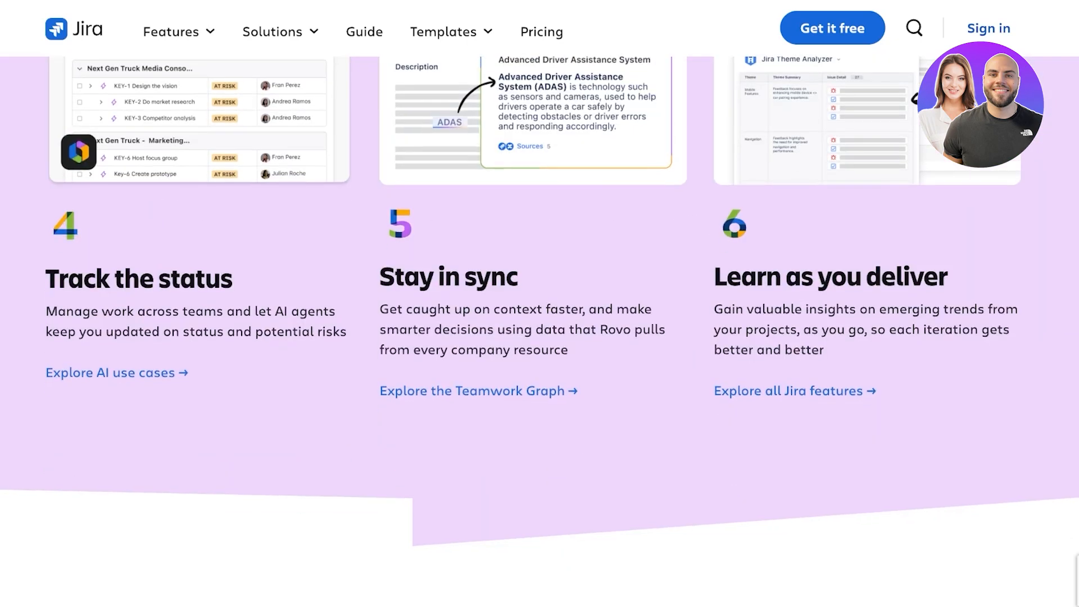
scroll(539, 332, "down", 3)
scroll(540, 332, "up", 20)
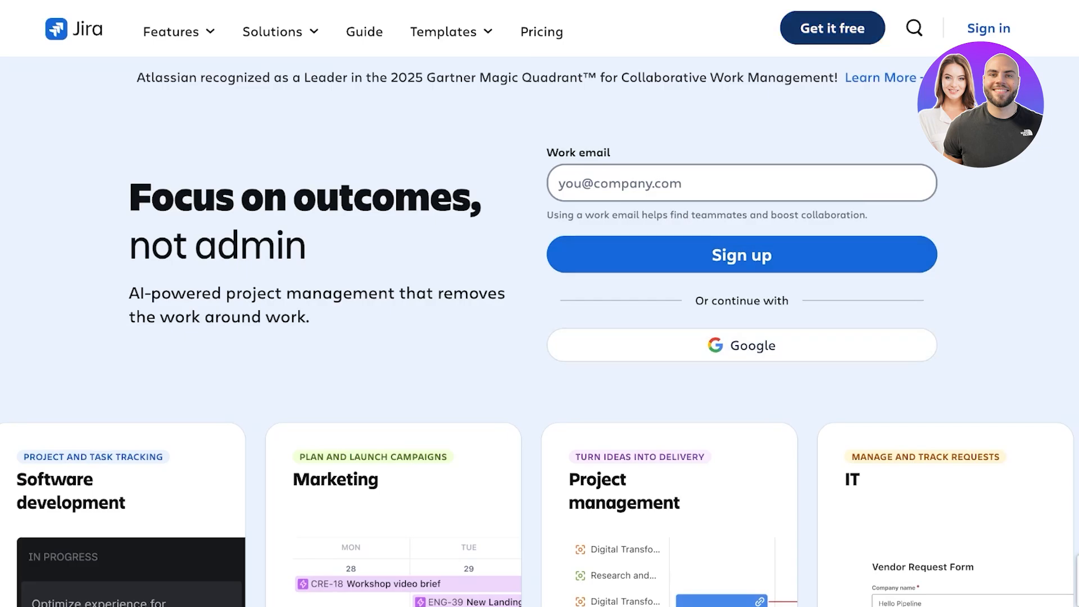
Start the free Jira sign-up by continuing with an existing Google account
left_click(832, 28)
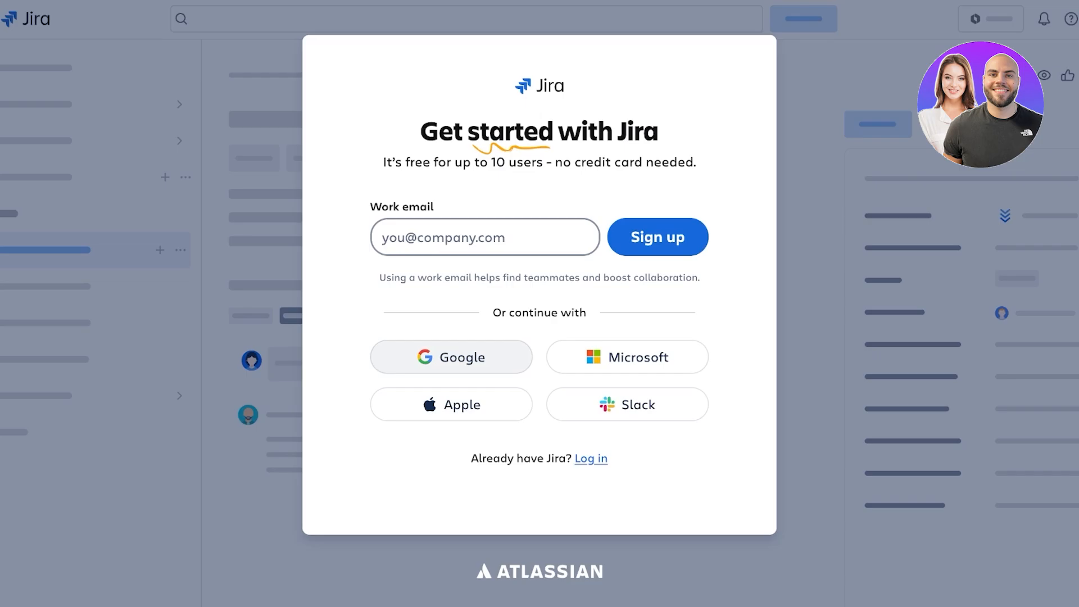
left_click(451, 357)
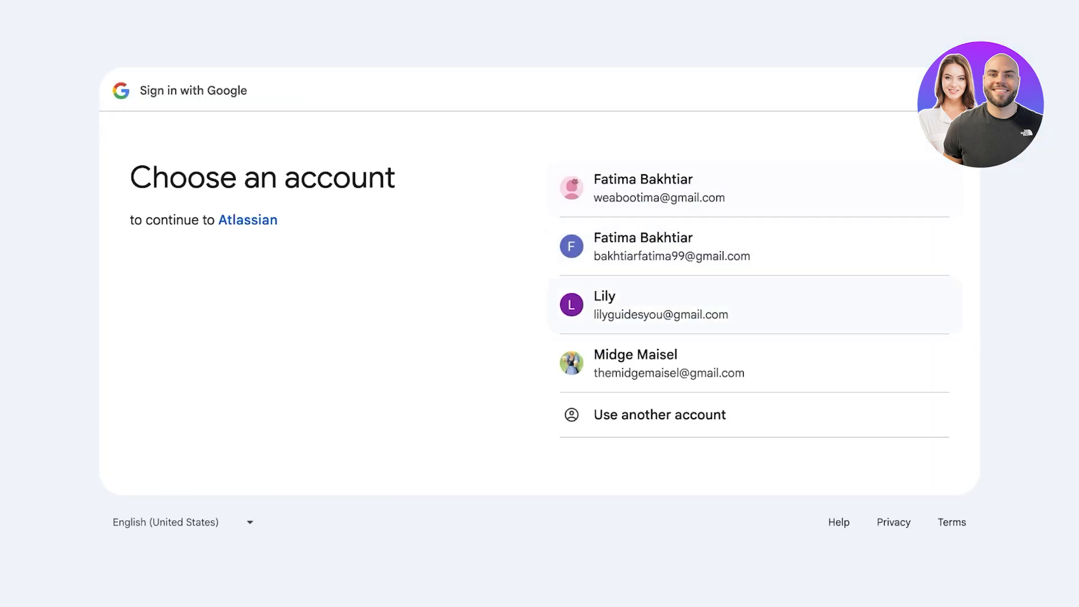
left_click(669, 363)
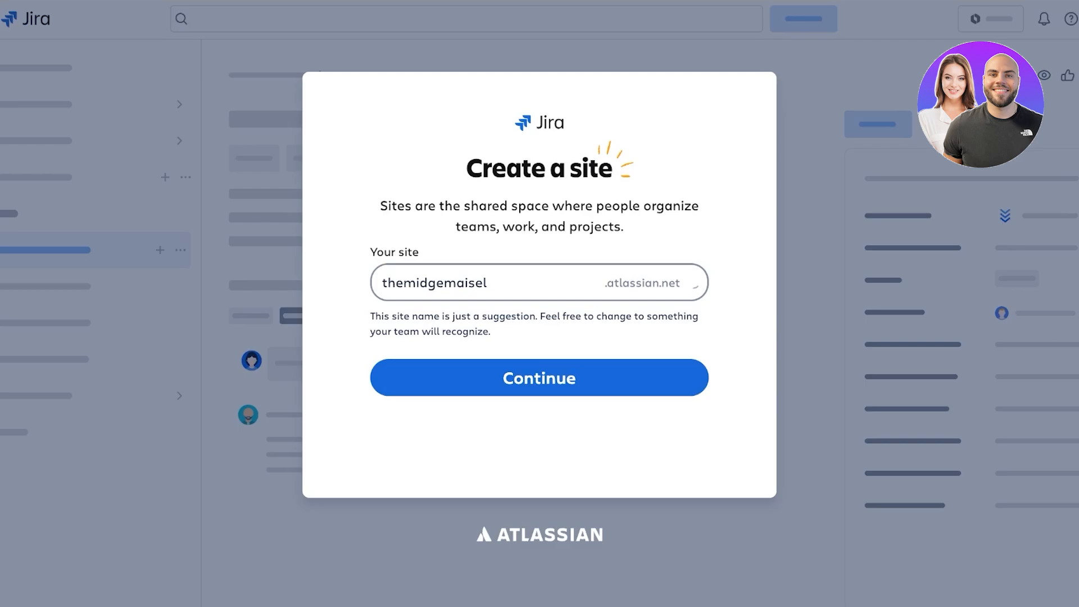
Replace the suggested site name with lemonsqueeze in lowercase and try to continue with it
key("ctrl+a")
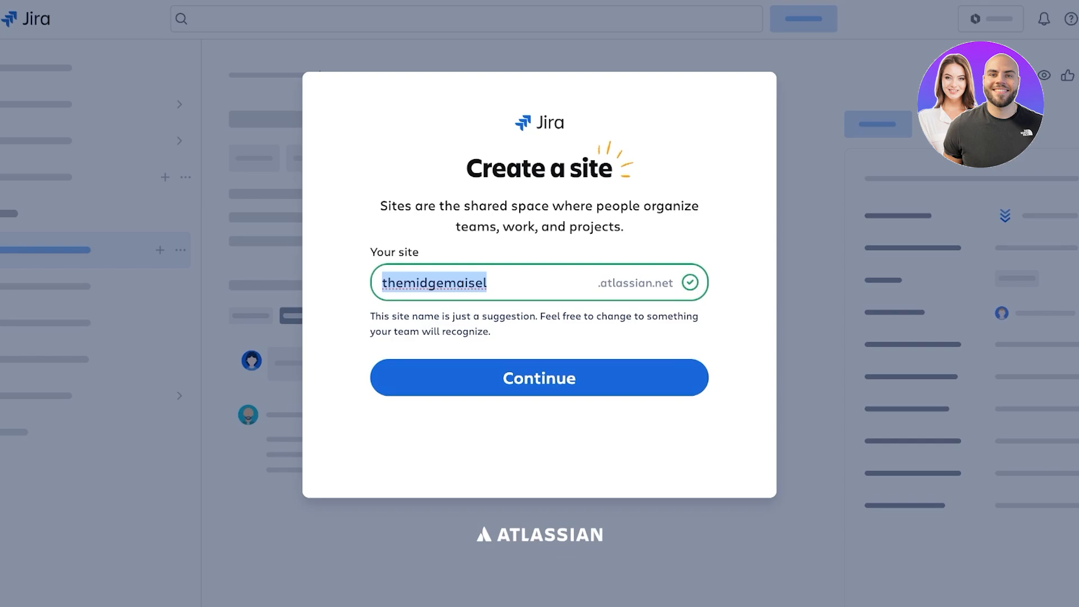
type("M")
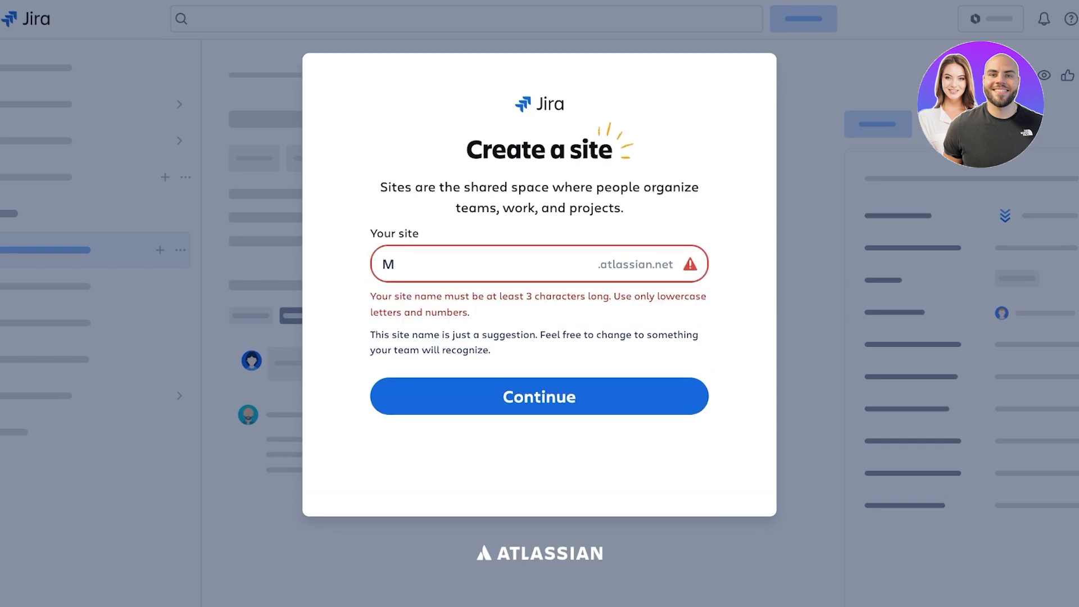
key("BackSpace")
type("LemonSqueeze")
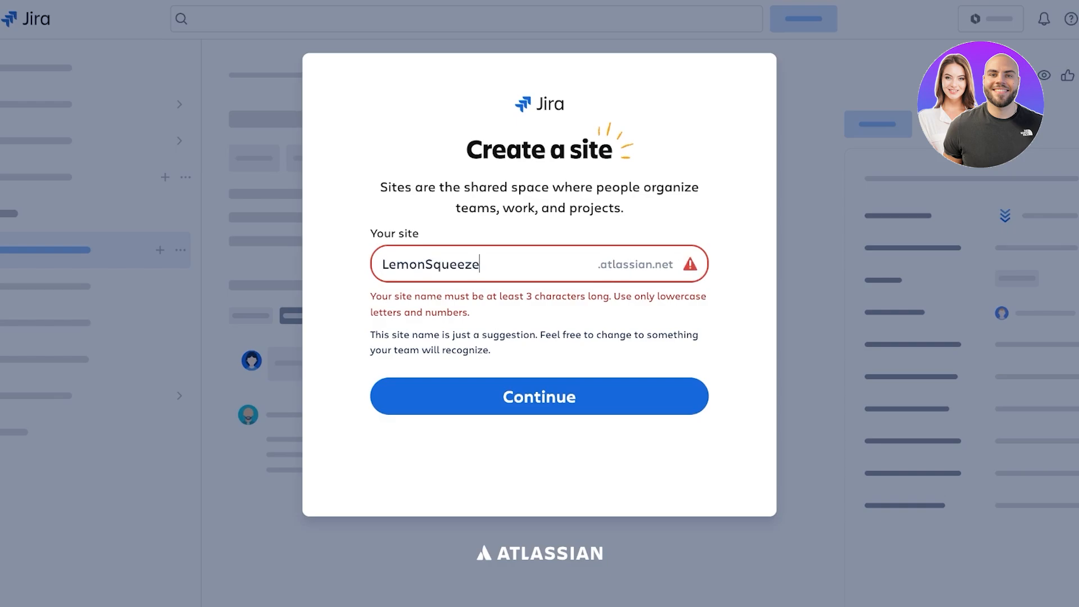
key("BackSpace")
key("BackSpace")
key("BackSpace")
key("BackSpace")
key("BackSpace")
key("BackSpace")
key("BackSpace")
key("BackSpace")
key("BackSpace")
key("BackSpace")
key("BackSpace")
key("BackSpace")
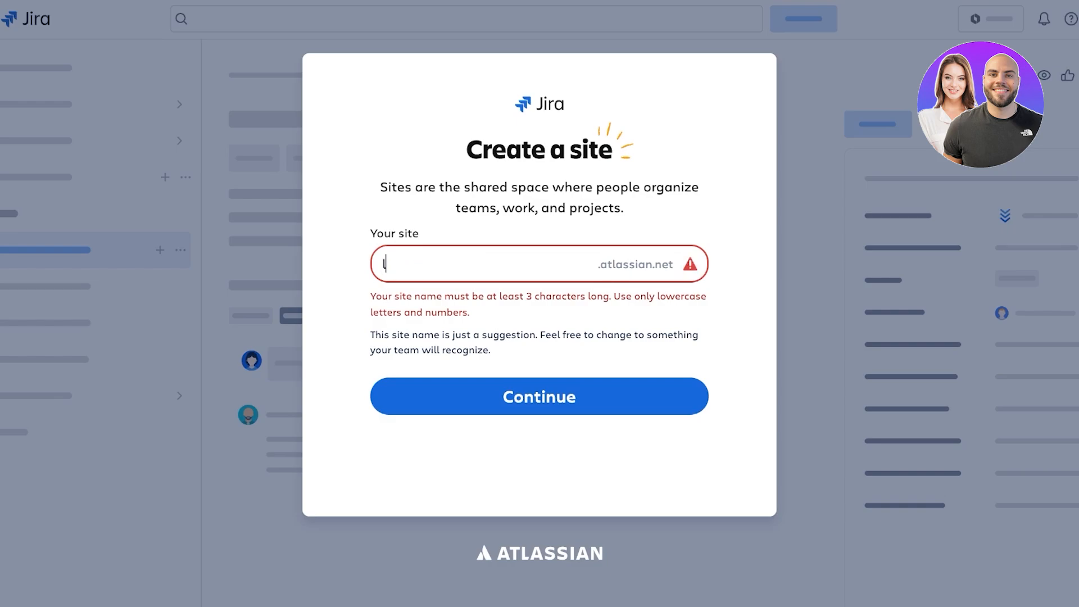
type("lemonsqueeze")
left_click(540, 378)
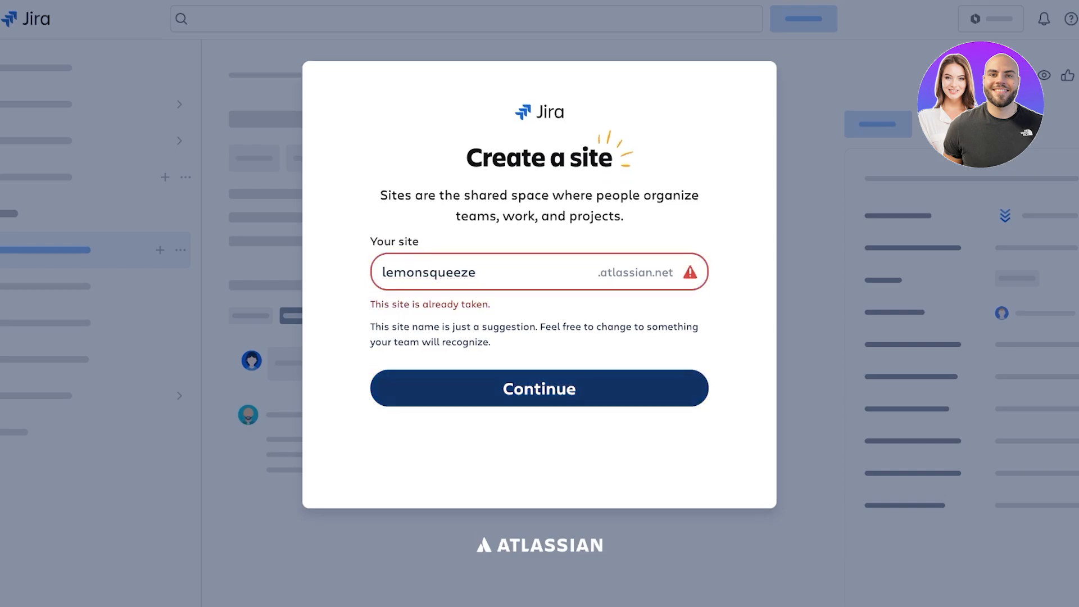
Replace the ending of the site name with "agency" and submit it to create the site
double_click(384, 273)
left_click_drag(479, 273, 429, 272)
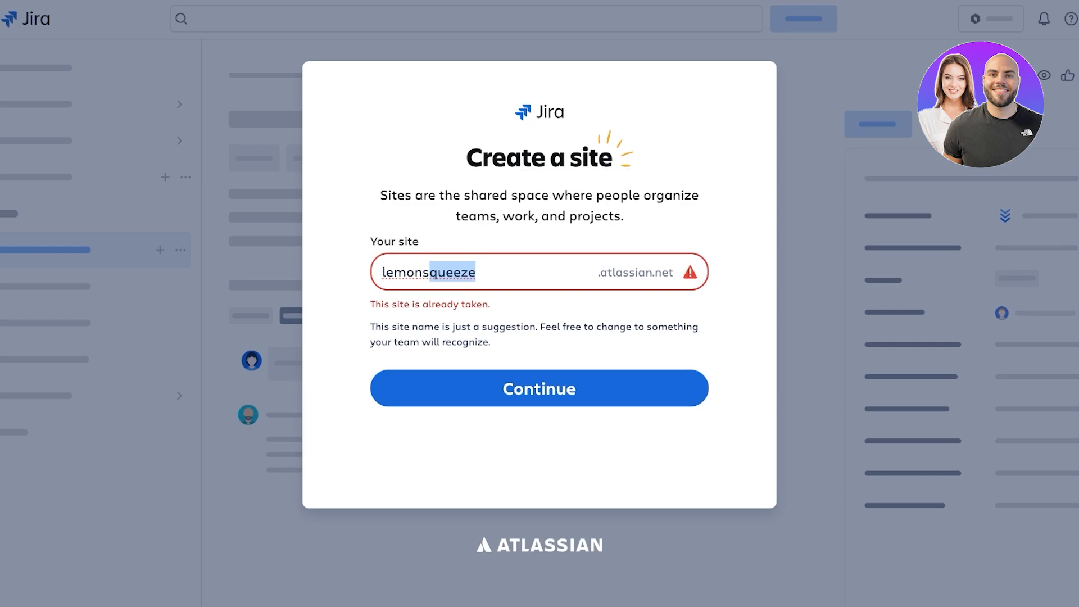
type("agency")
key("Return")
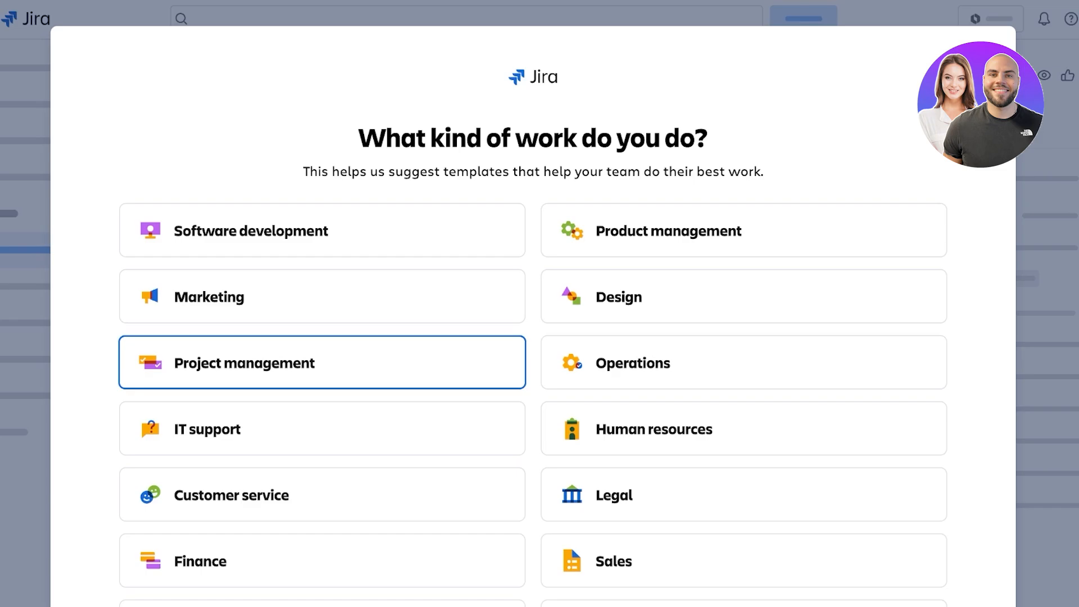
Look through the kinds of work offered and choose Project management
scroll(324, 242, "down", 3)
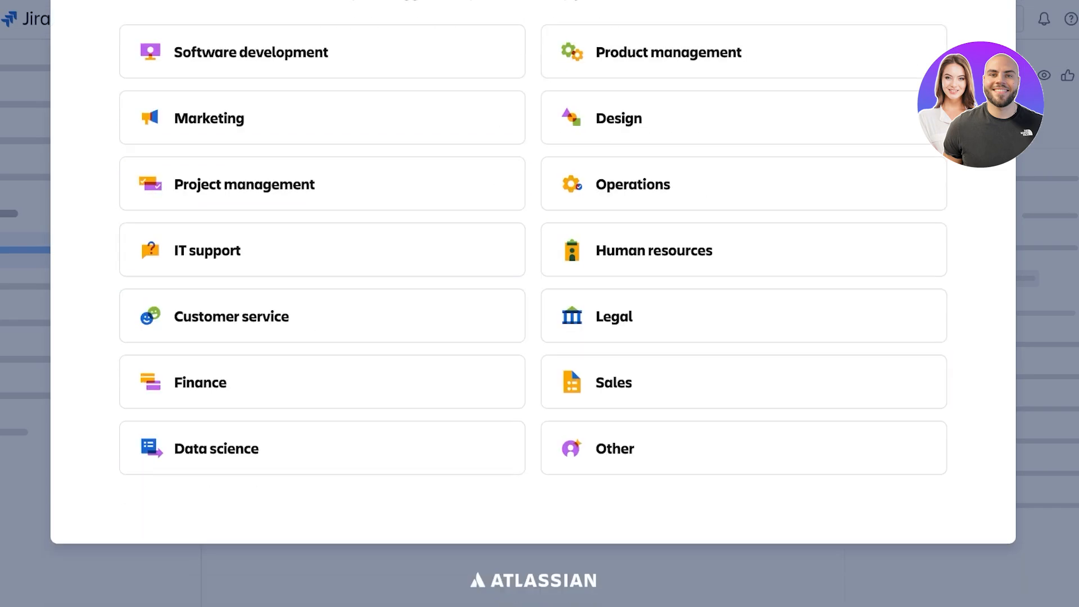
scroll(323, 298, "up", 3)
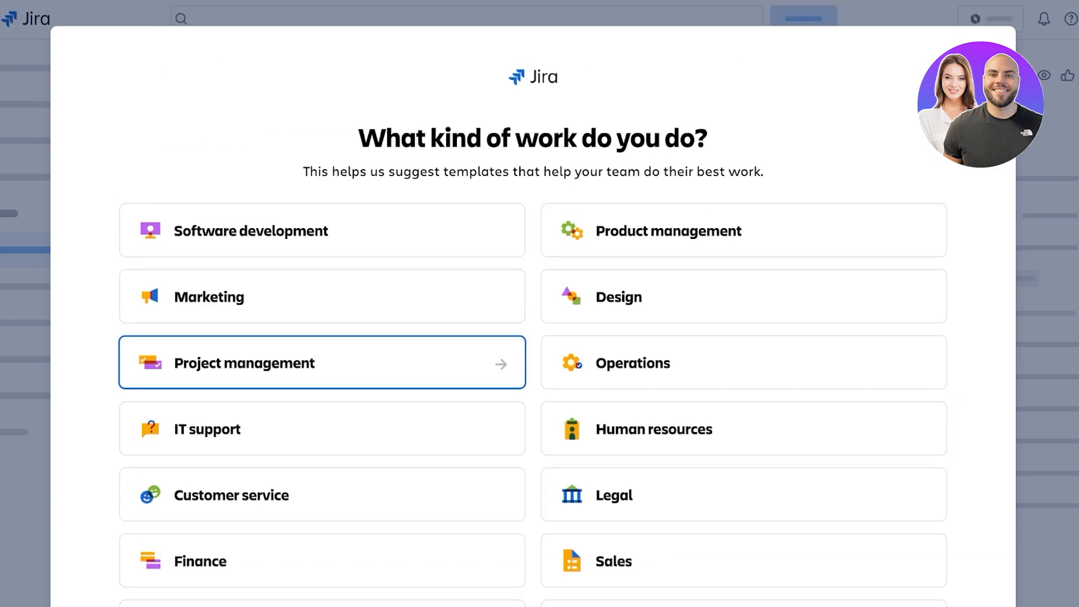
left_click(322, 363)
Name the space with the suggested example Initiative Planning and continue the setup
double_click(270, 225)
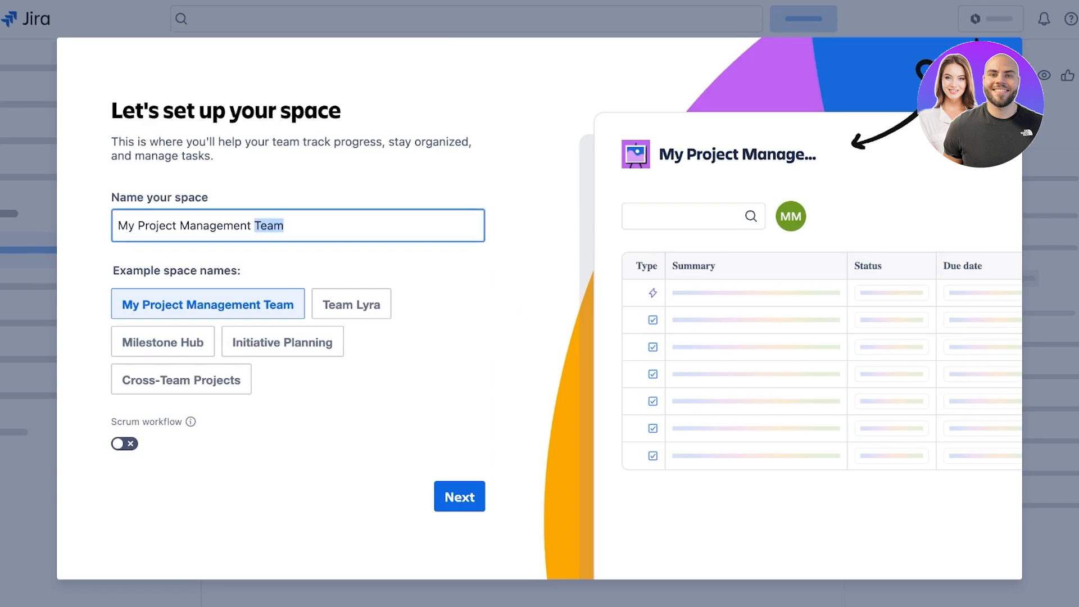
triple_click(270, 226)
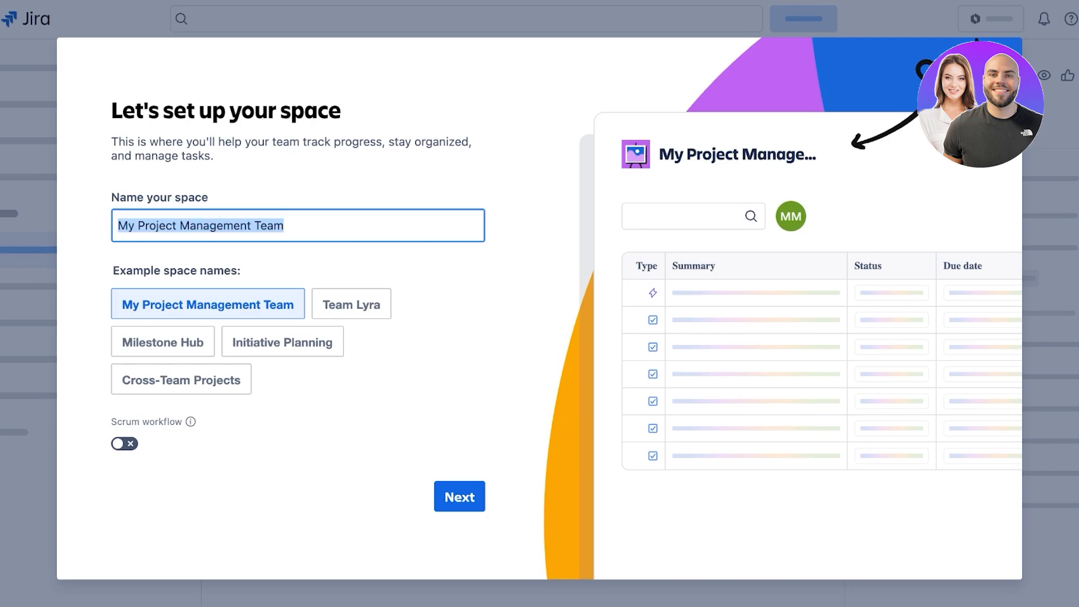
left_click(282, 342)
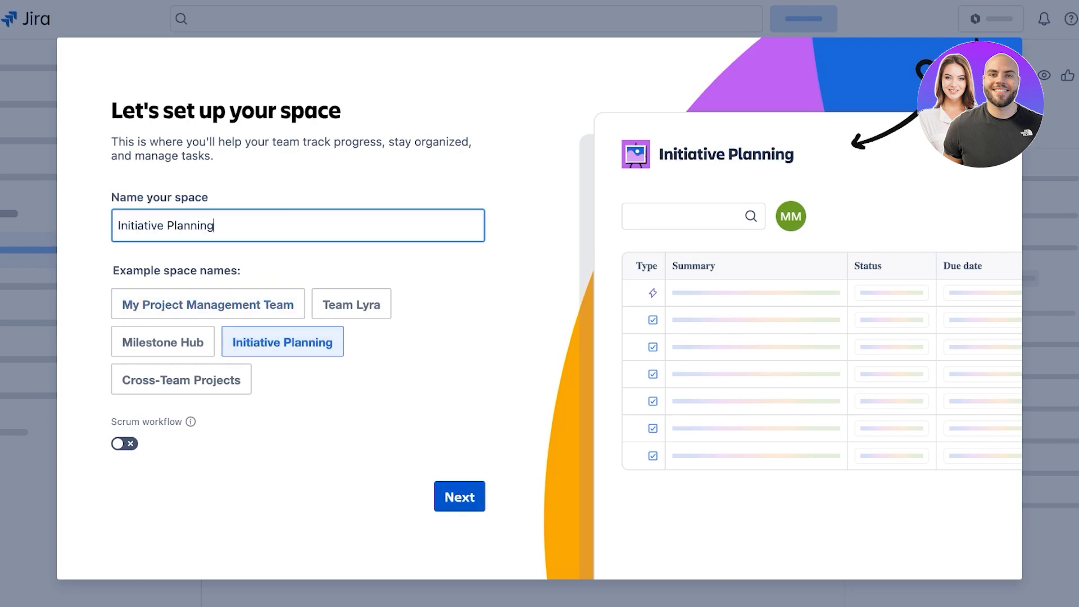
left_click(460, 497)
Replace the description of what is being worked on with "AI tool campaign"
triple_click(182, 223)
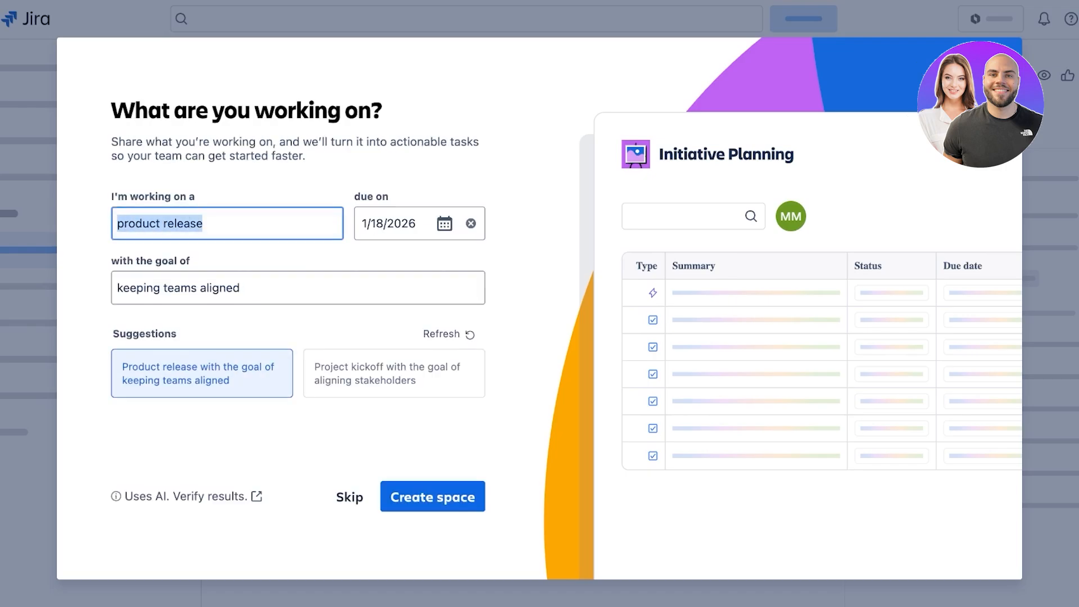
key("BackSpace")
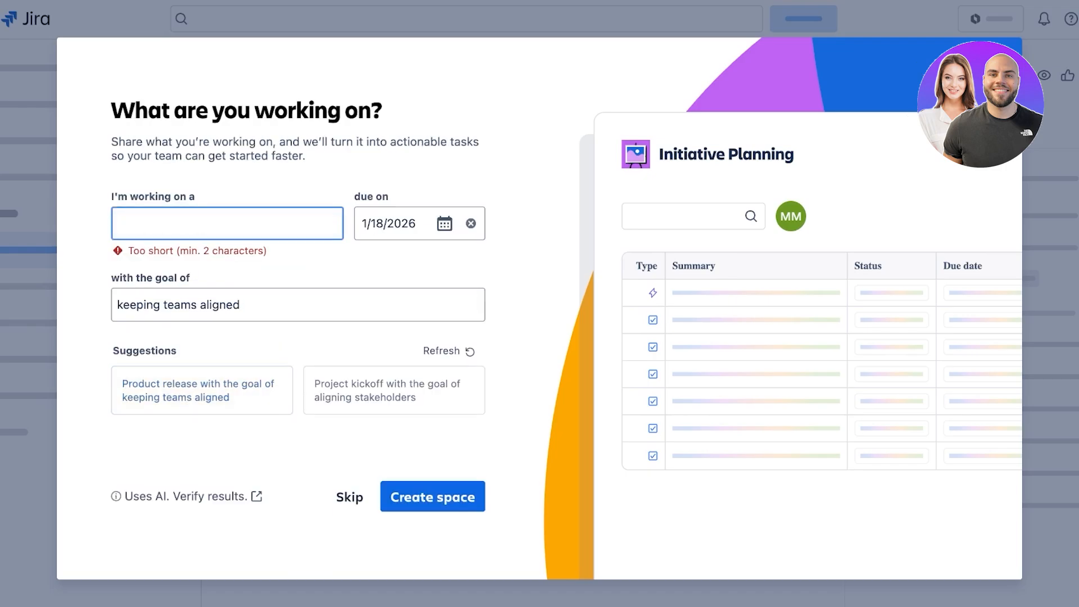
type("campaign for")
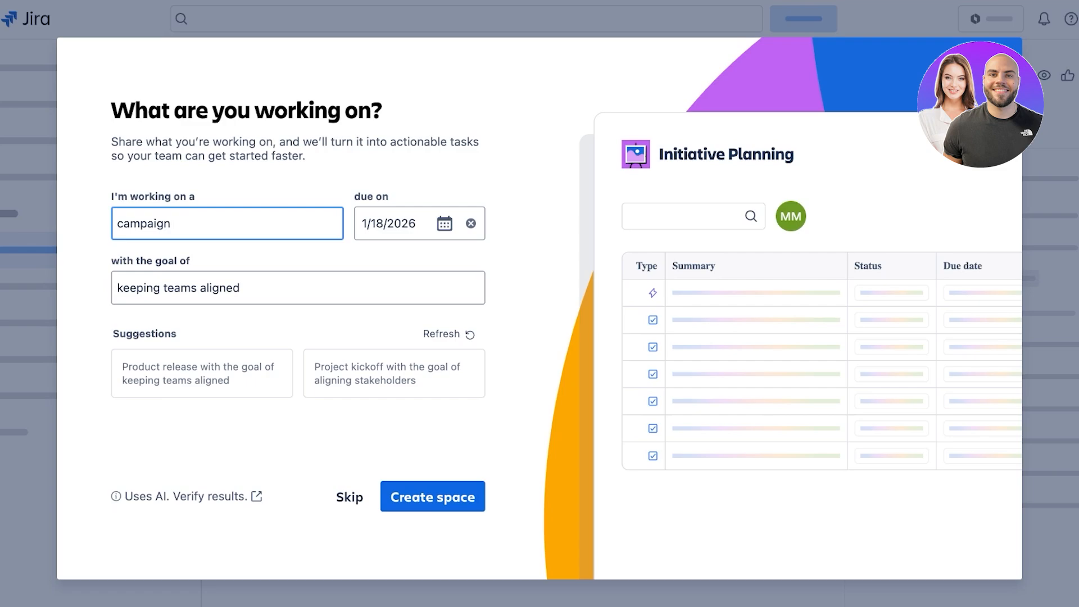
key("BackSpace")
key("BackSpace")
key("BackSpace")
key("BackSpace")
key("BackSpace")
key("BackSpace")
key("BackSpace")
key("BackSpace")
key("BackSpace")
key("BackSpace")
key("BackSpace")
key("BackSpace")
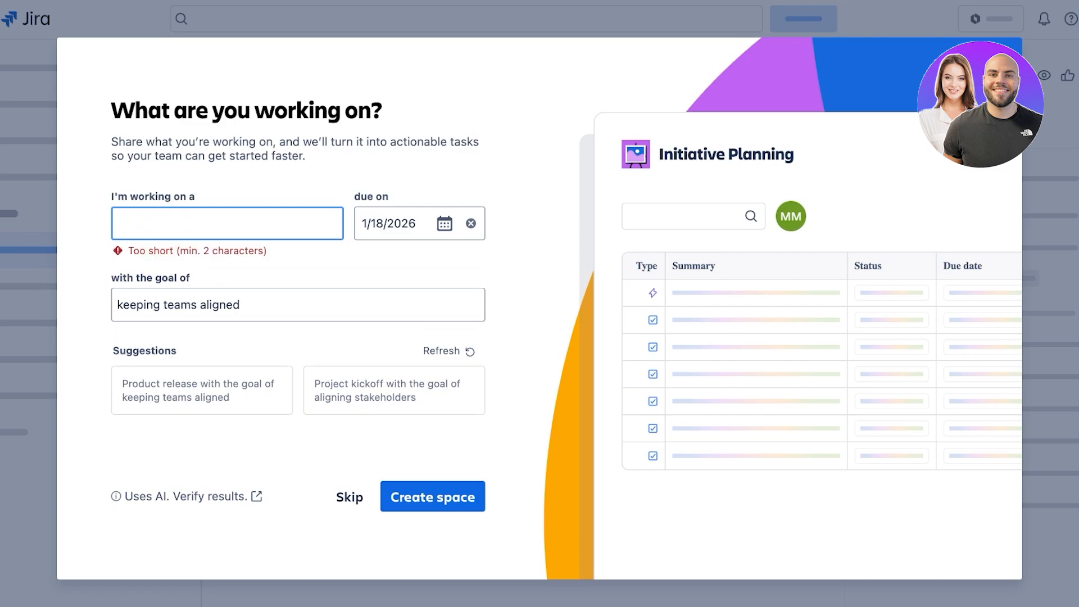
type("AI tool campaign")
Check the goal text and the due date's calendar, and create the space
double_click(220, 287)
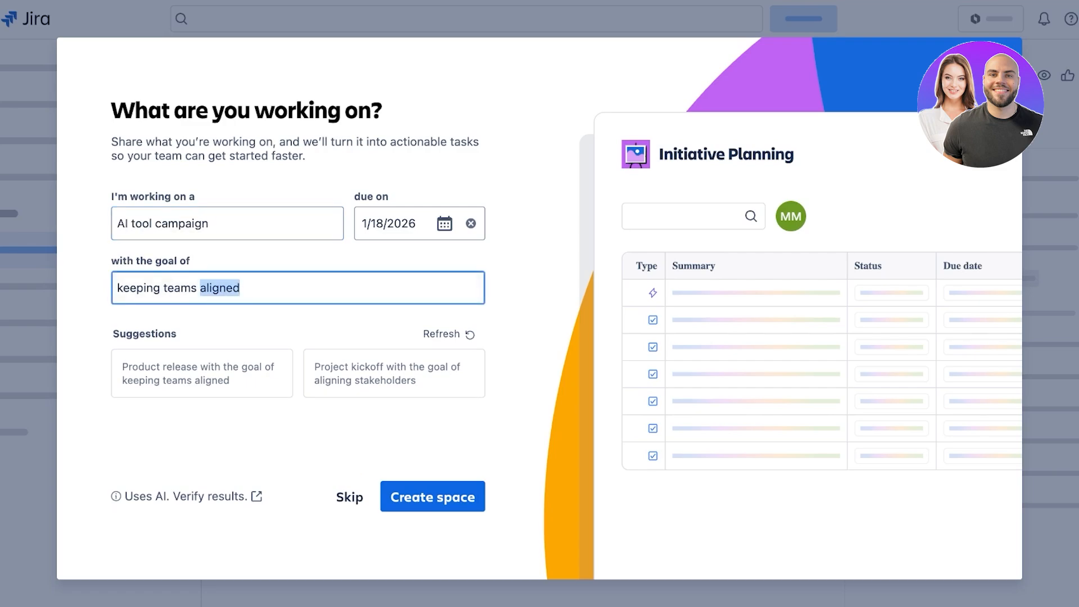
left_click(241, 288)
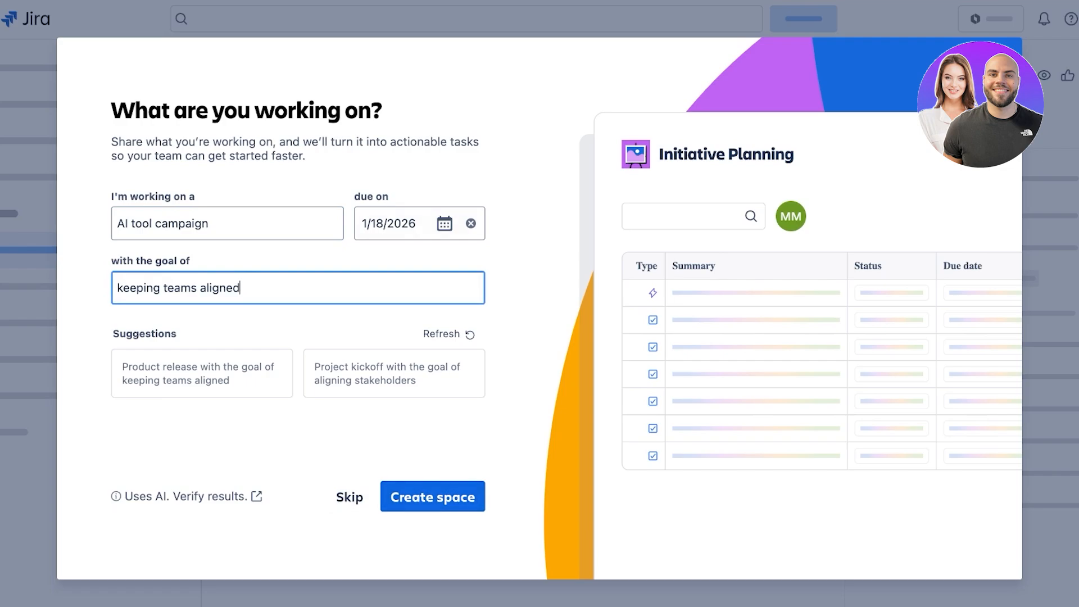
left_click(445, 224)
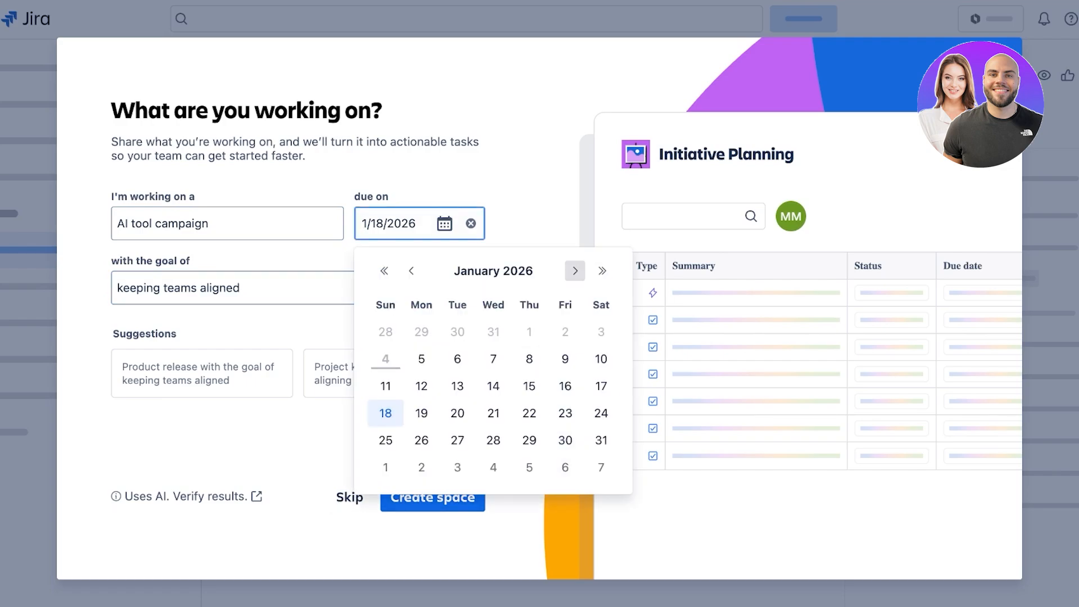
left_click(575, 270)
left_click(432, 497)
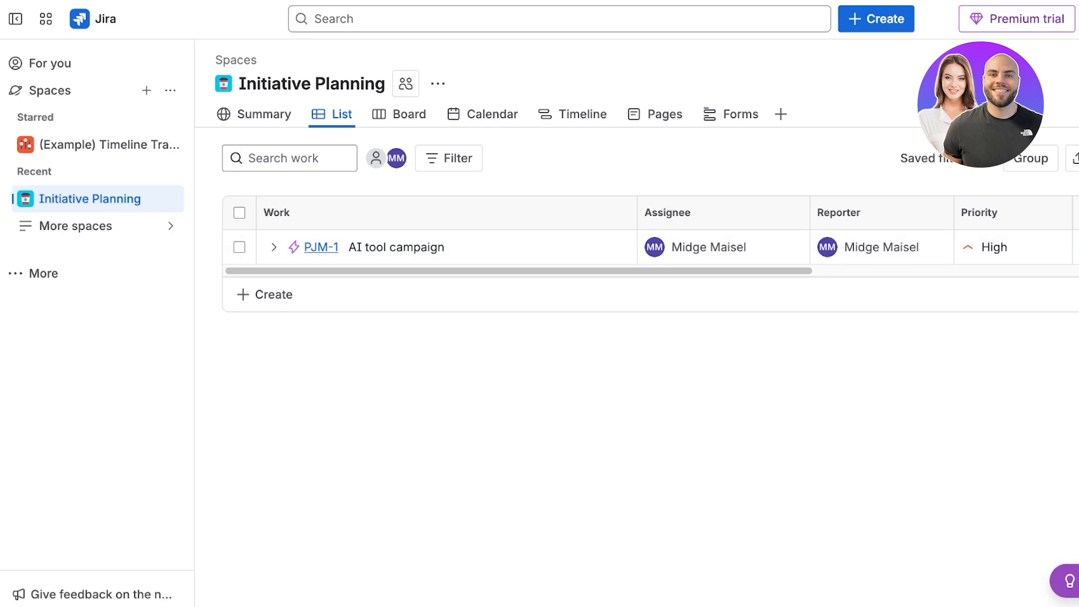
Start a new work item below the AI tool campaign epic and view its available work types
left_click(265, 294)
key("Escape")
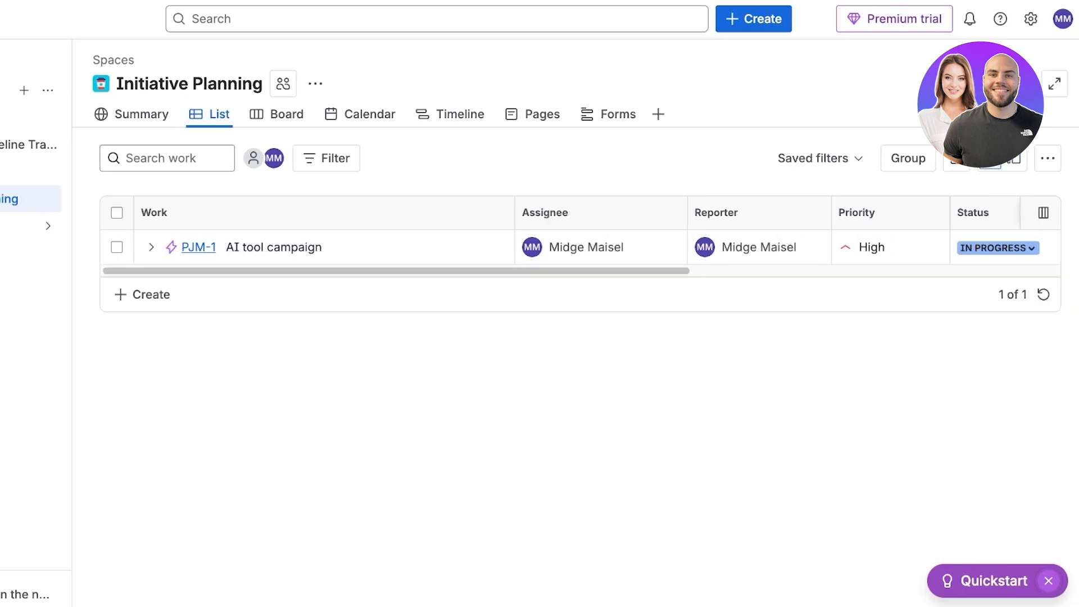
left_click(172, 248)
left_click(141, 295)
left_click(135, 294)
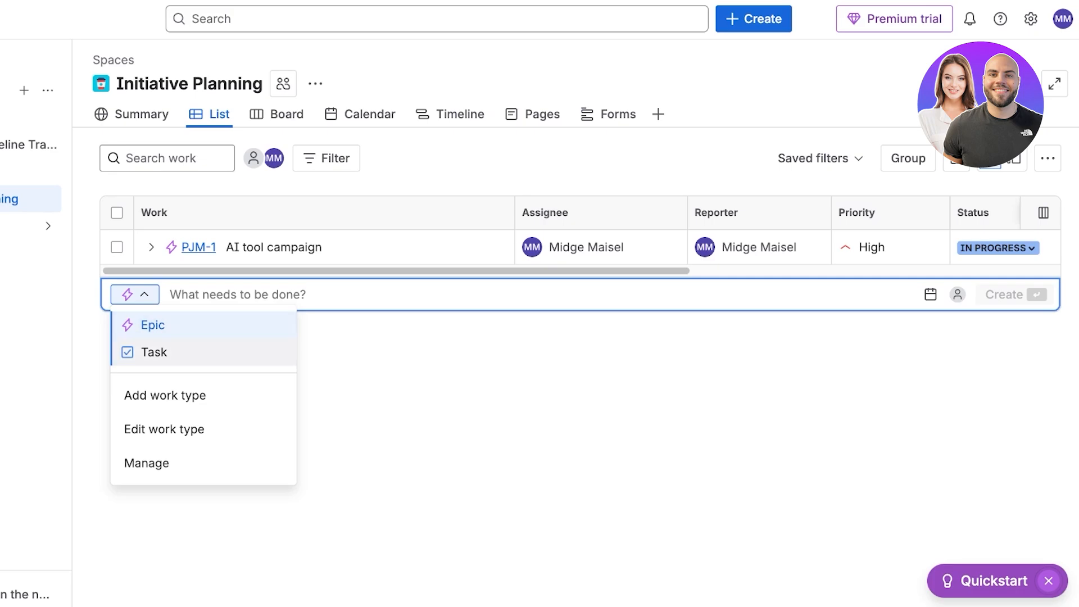
Look through the additional navigation options and open the (Example) Timeline Tracking Initiatives space
left_click(47, 226)
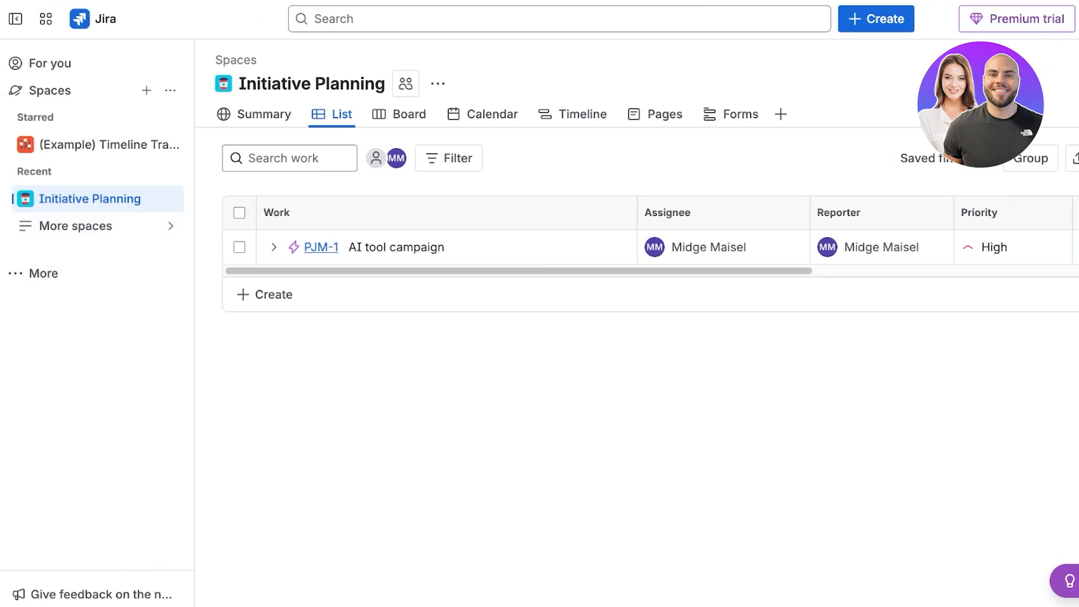
left_click(43, 273)
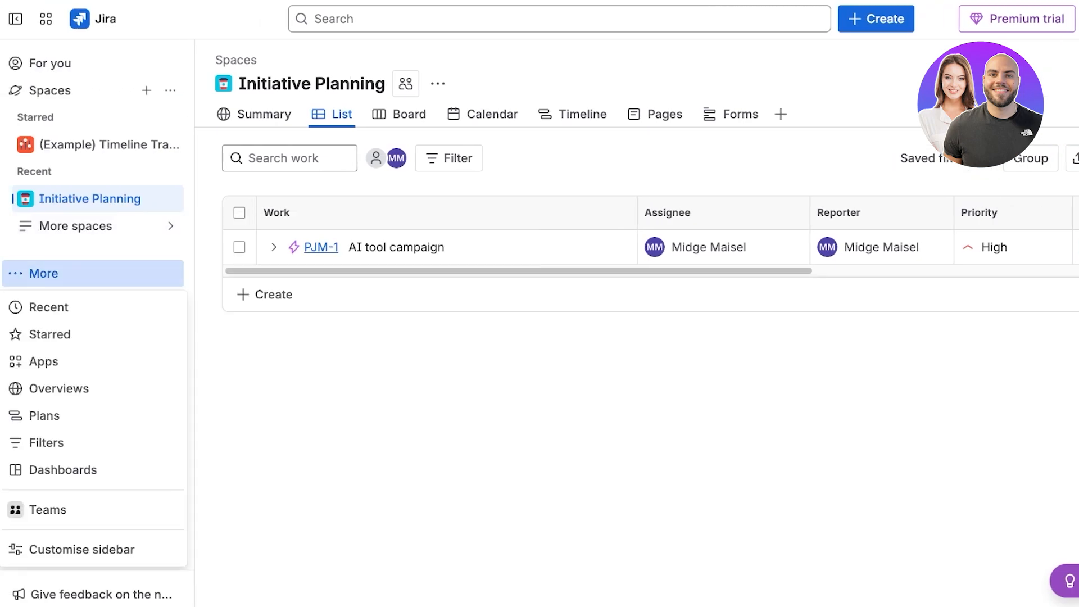
left_click(50, 90)
left_click(50, 91)
left_click(95, 144)
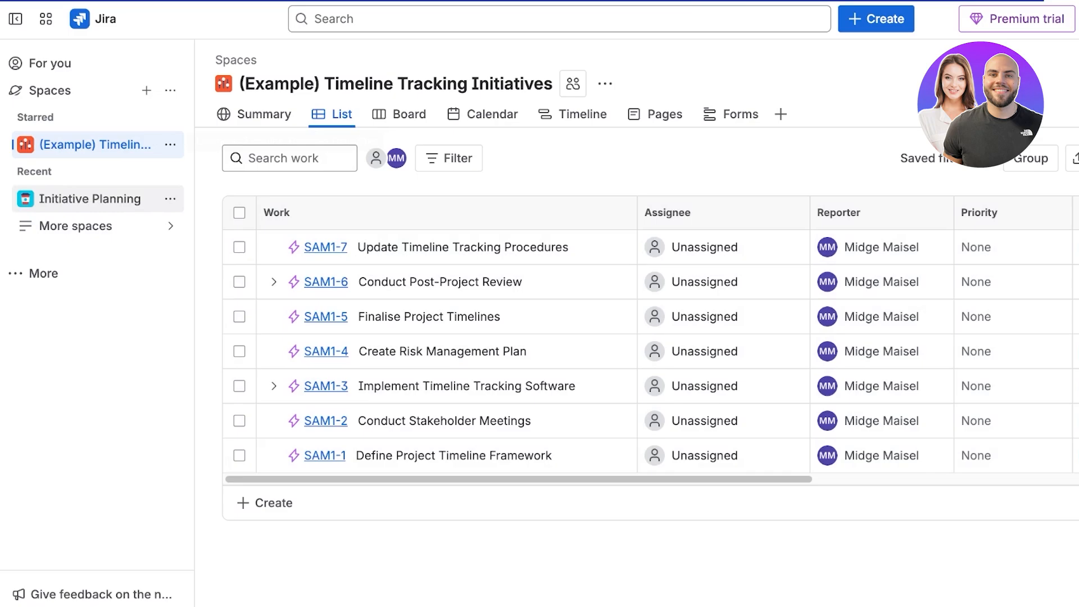
Open the settings of the Initiative Planning space and look over its details
left_click(90, 199)
left_click(170, 199)
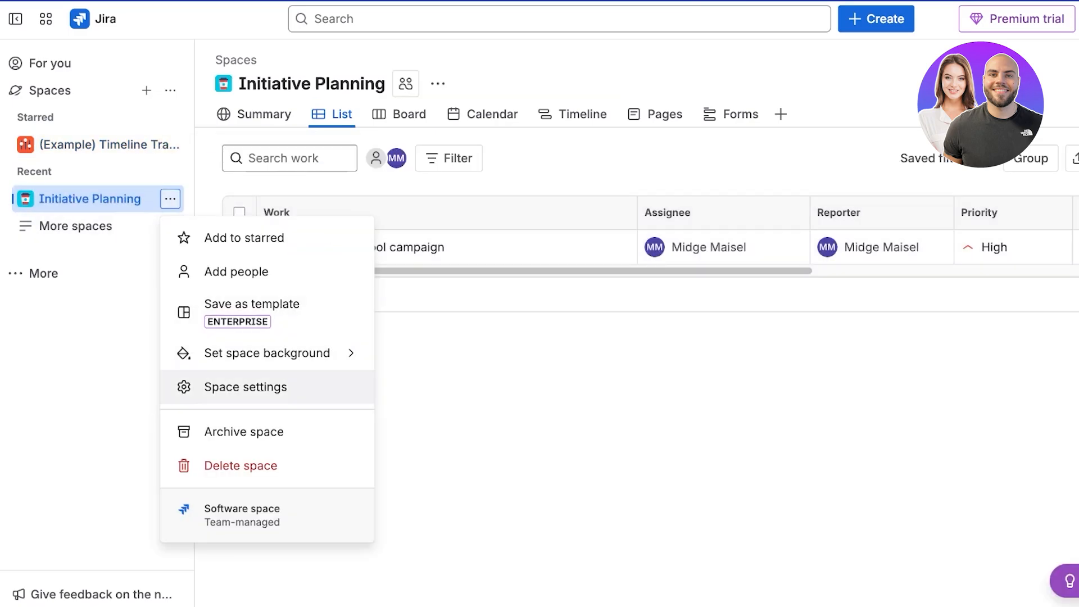
left_click(246, 387)
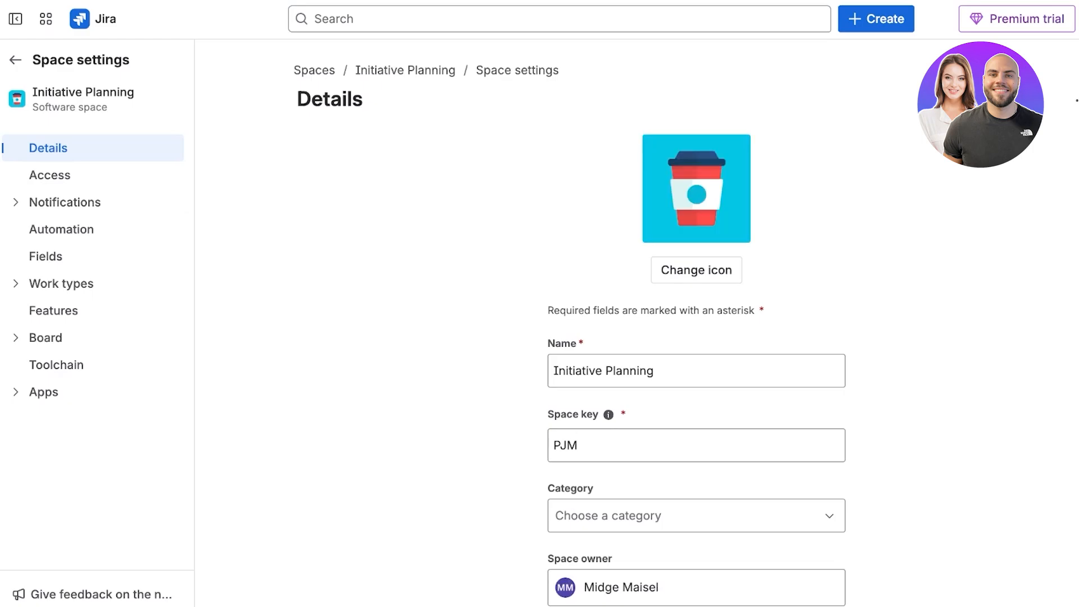
scroll(696, 315, "down", 4)
View the space's access, automation and fields settings, and examine the fields of the Epic work type
left_click(50, 174)
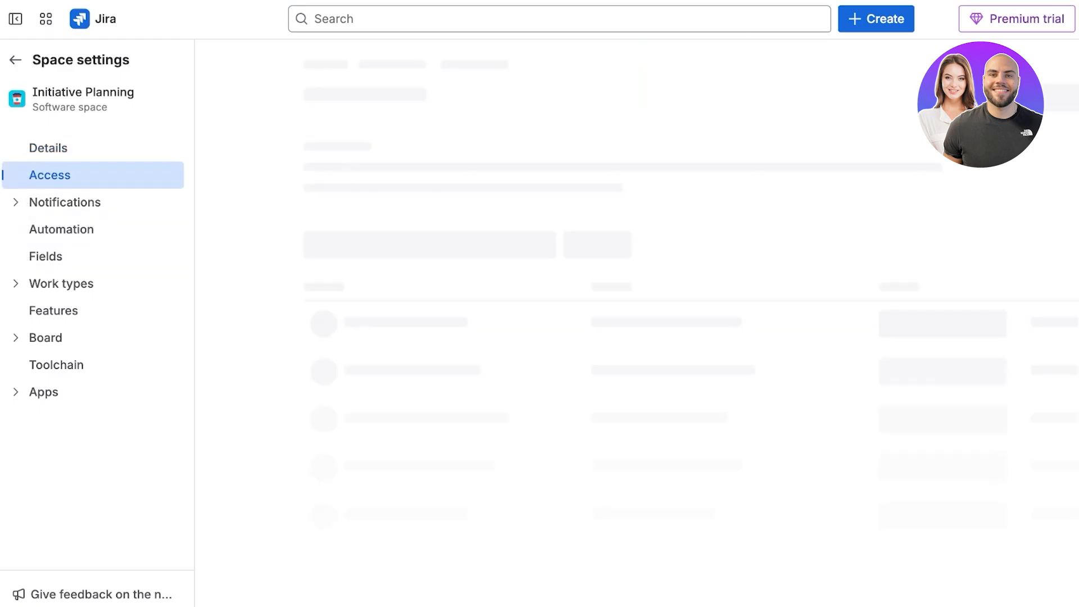
left_click(61, 229)
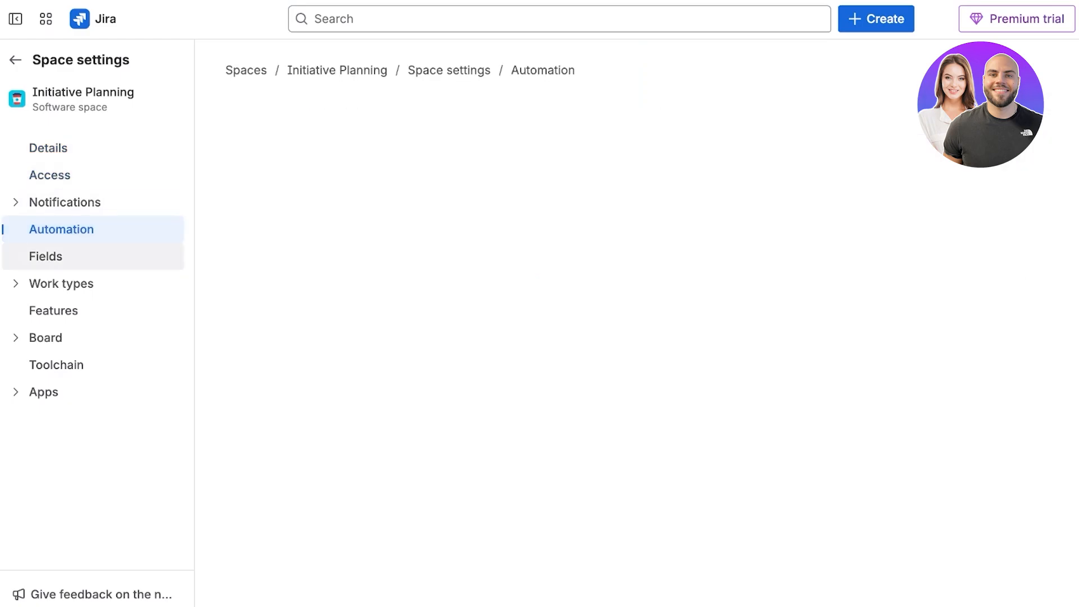
left_click(46, 257)
left_click(61, 284)
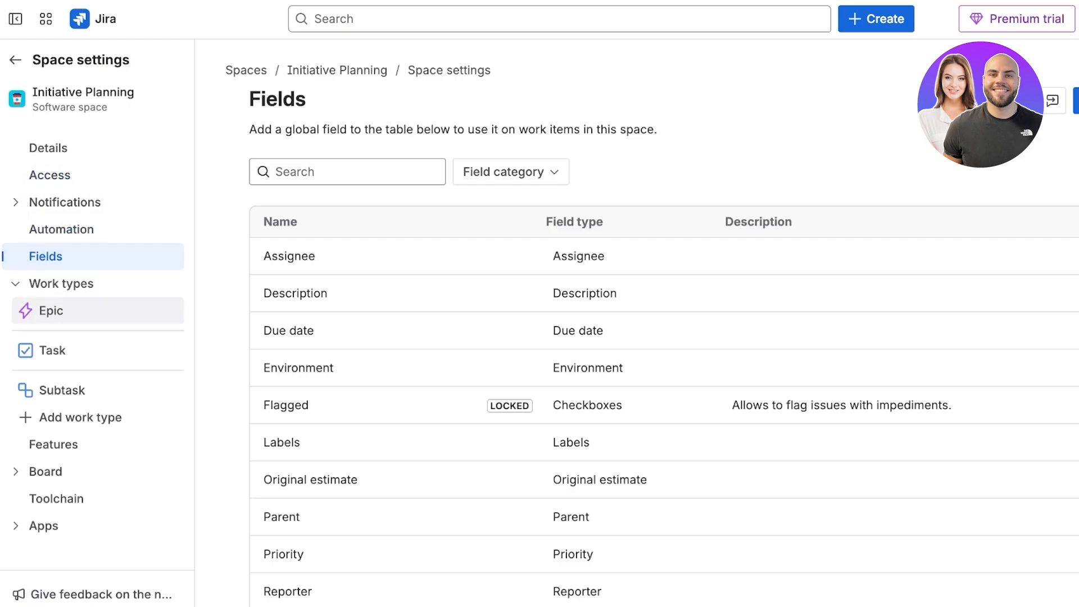
left_click(50, 310)
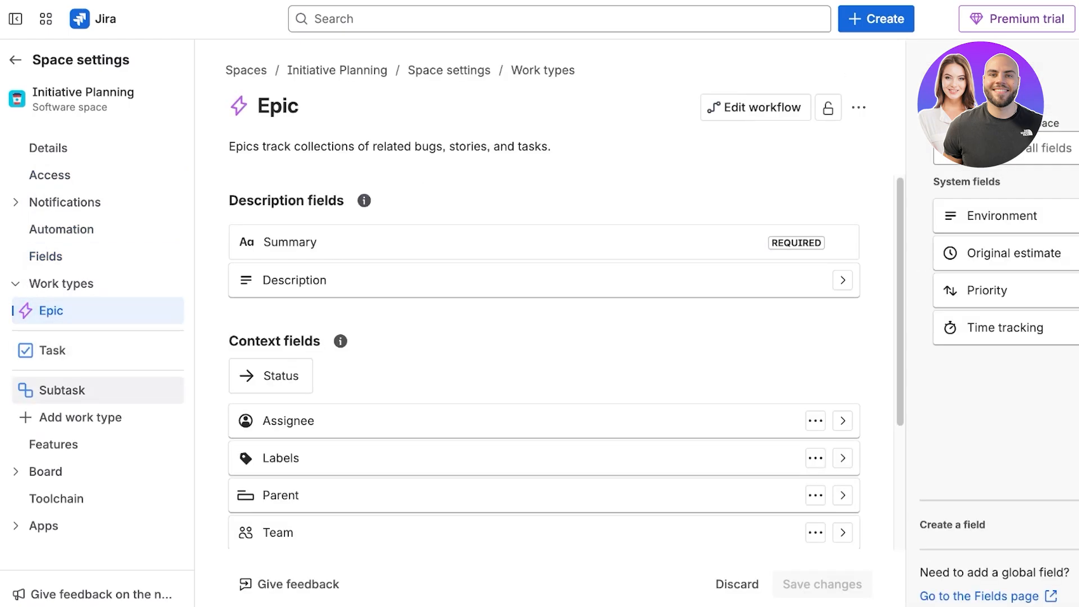
scroll(539, 315, "down", 3)
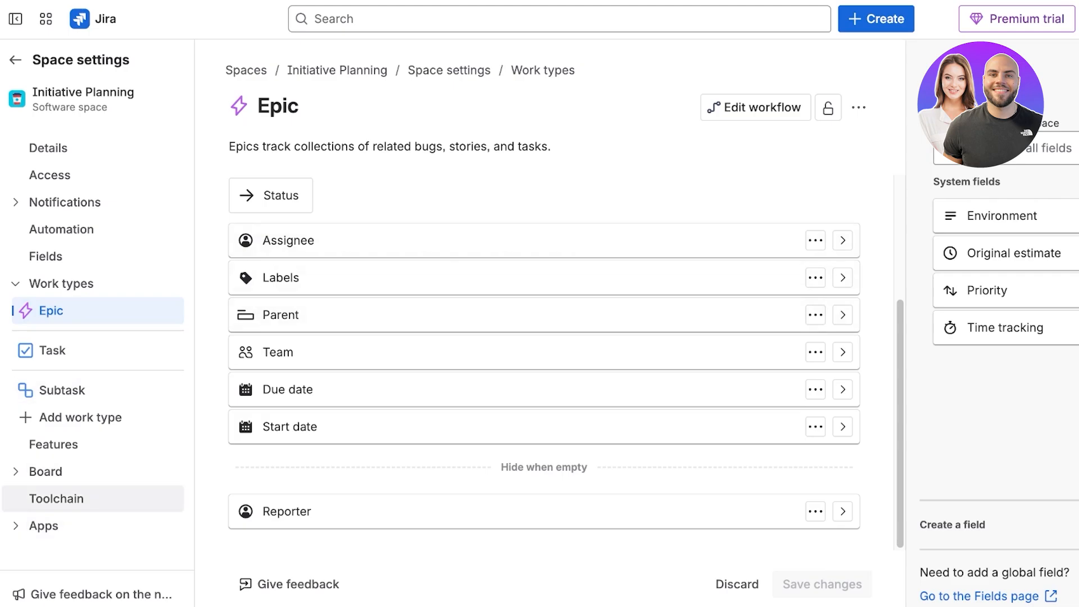
Examine the planning and development features that can be enabled for the Initiative Planning space
left_click(54, 444)
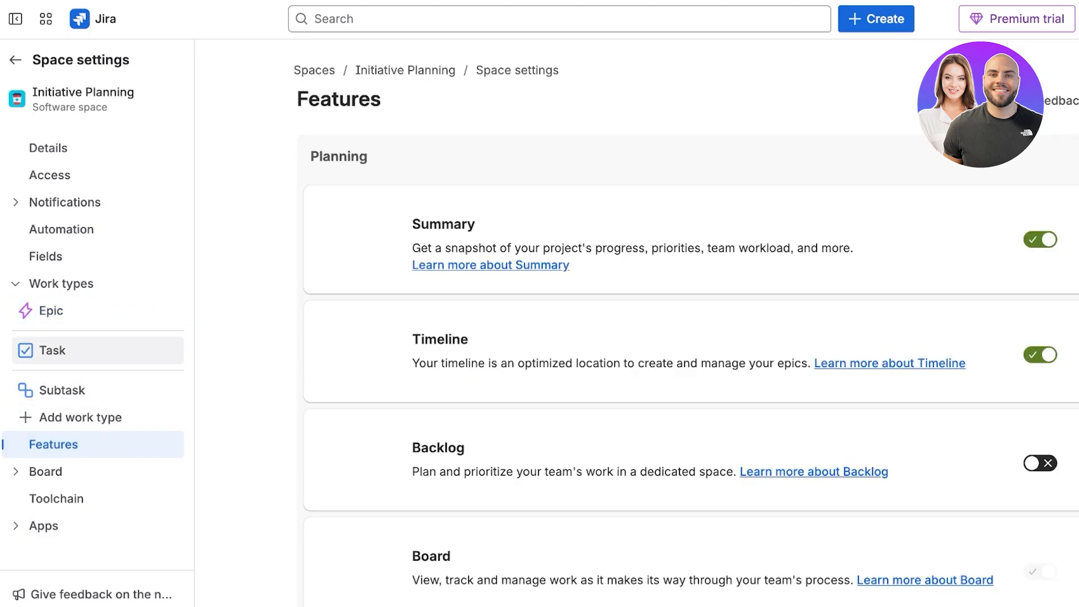
scroll(634, 323, "down", 10)
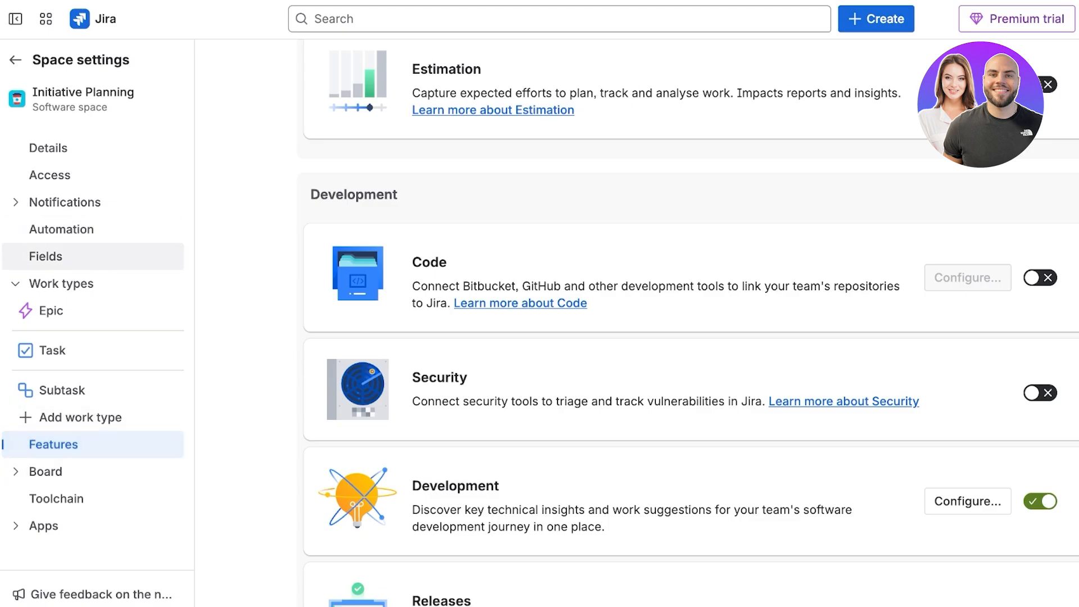
scroll(635, 323, "up", 10)
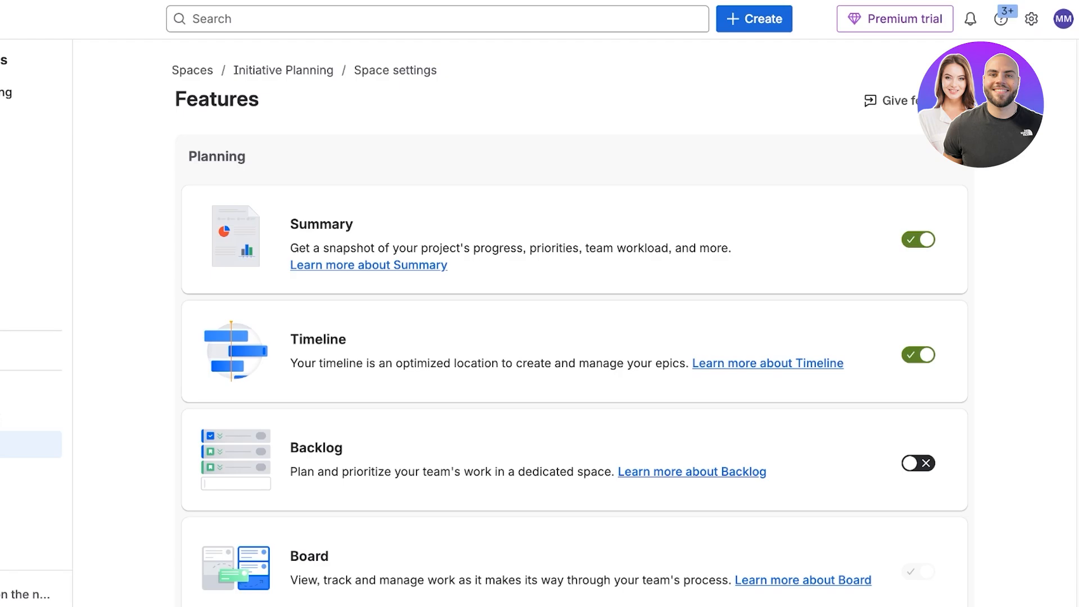
scroll(573, 319, "down", 2)
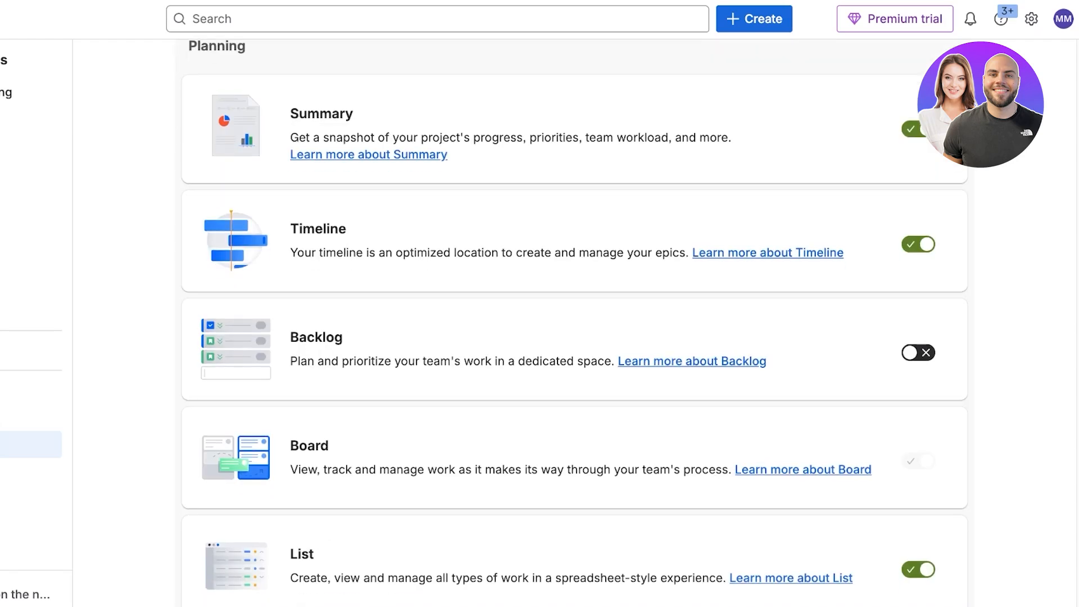
scroll(574, 323, "down", 7)
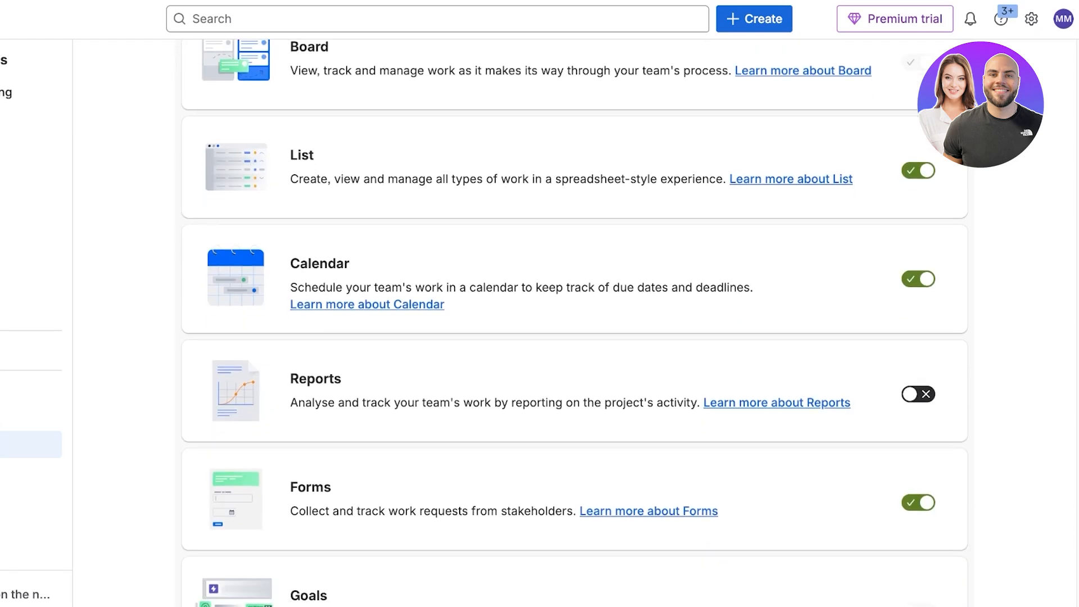
scroll(575, 323, "down", 9)
scroll(574, 323, "up", 7)
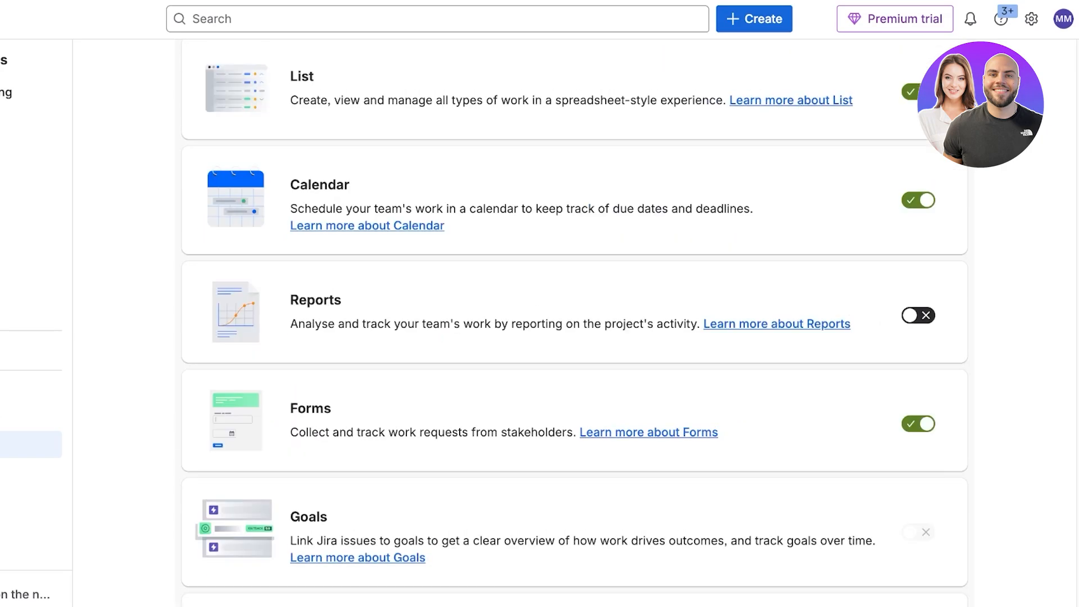
scroll(574, 323, "down", 6)
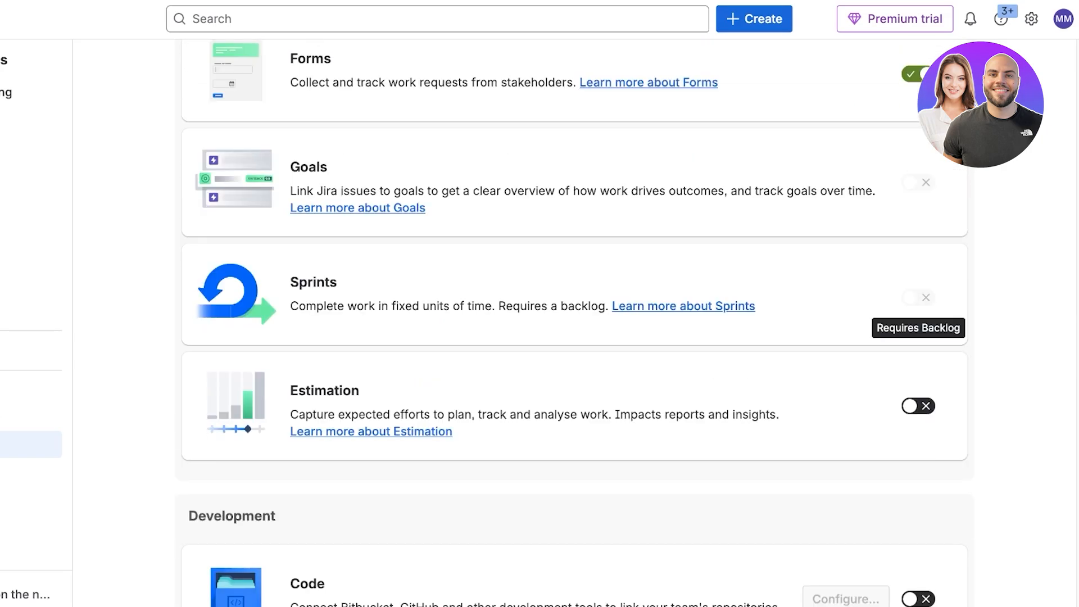
scroll(574, 323, "down", 7)
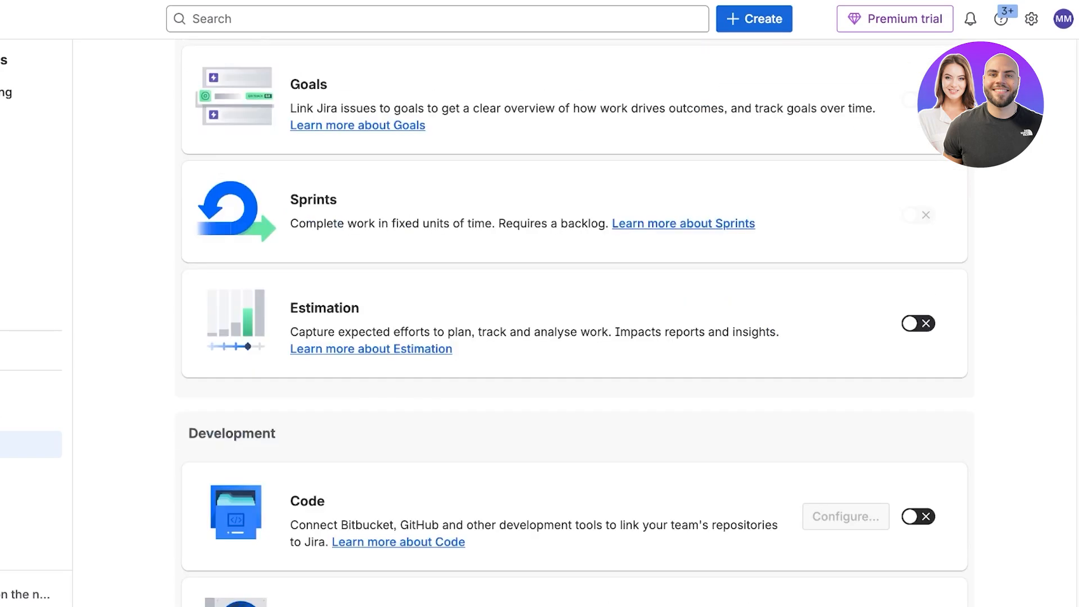
scroll(575, 323, "down", 9)
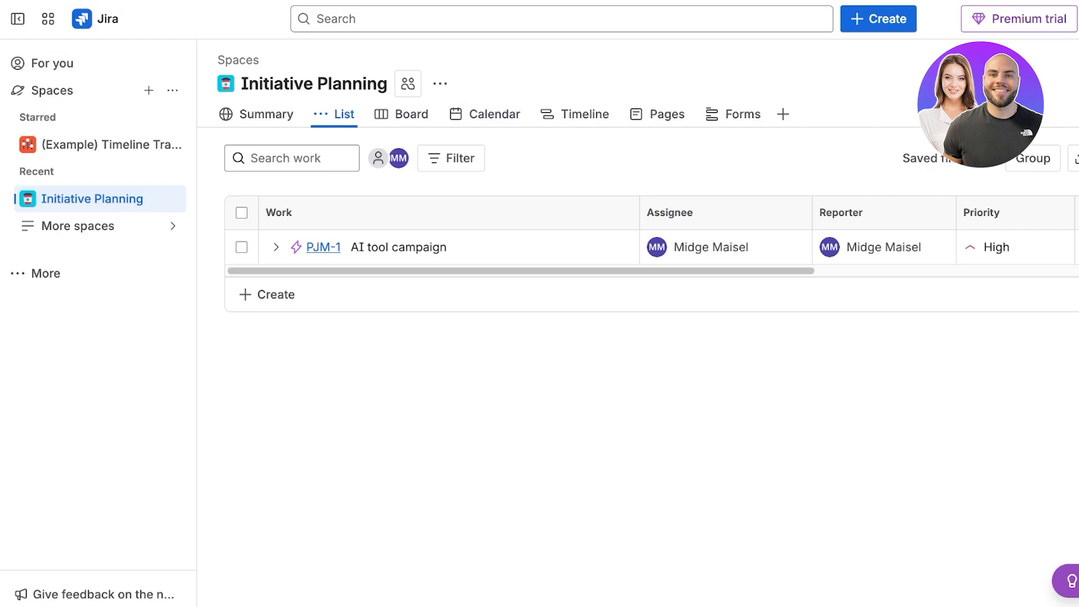
Return to the Jira home page and reopen the Initiative Planning space from the list of spaces
left_click(266, 114)
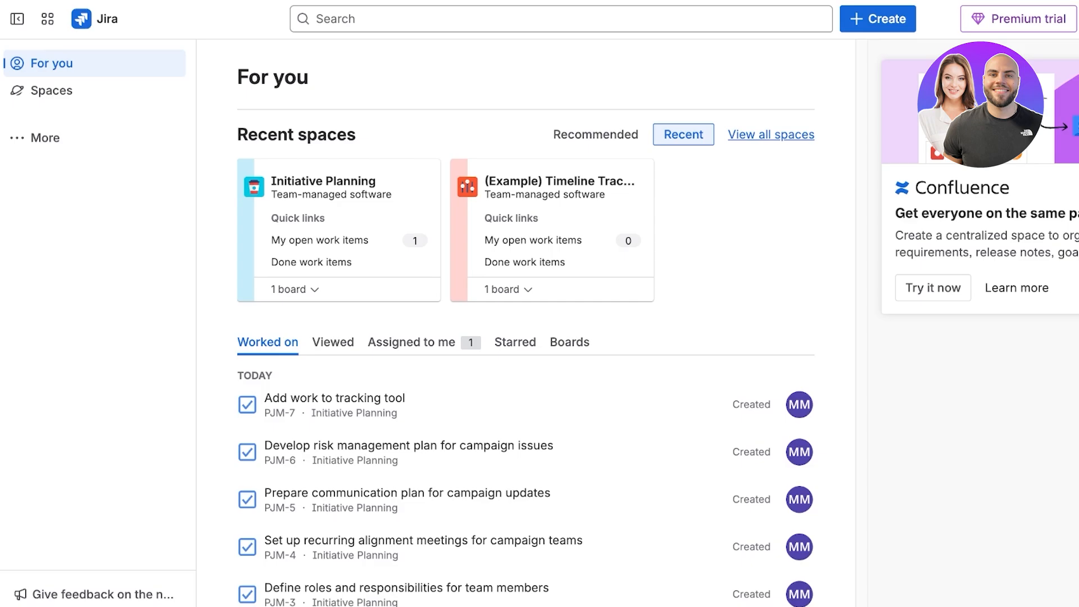
left_click(95, 19)
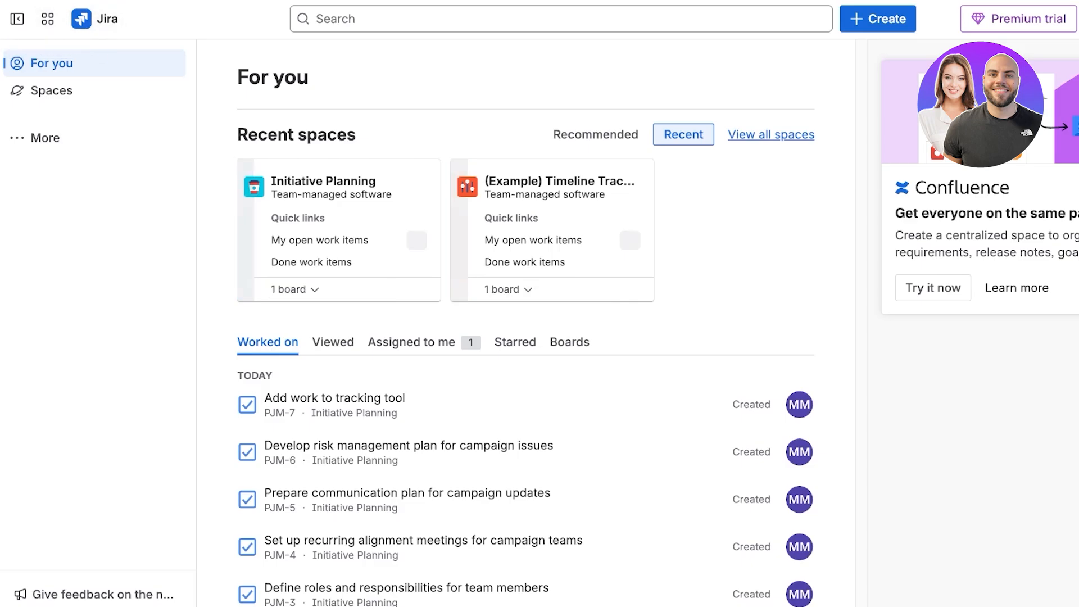
left_click(45, 138)
left_click(52, 90)
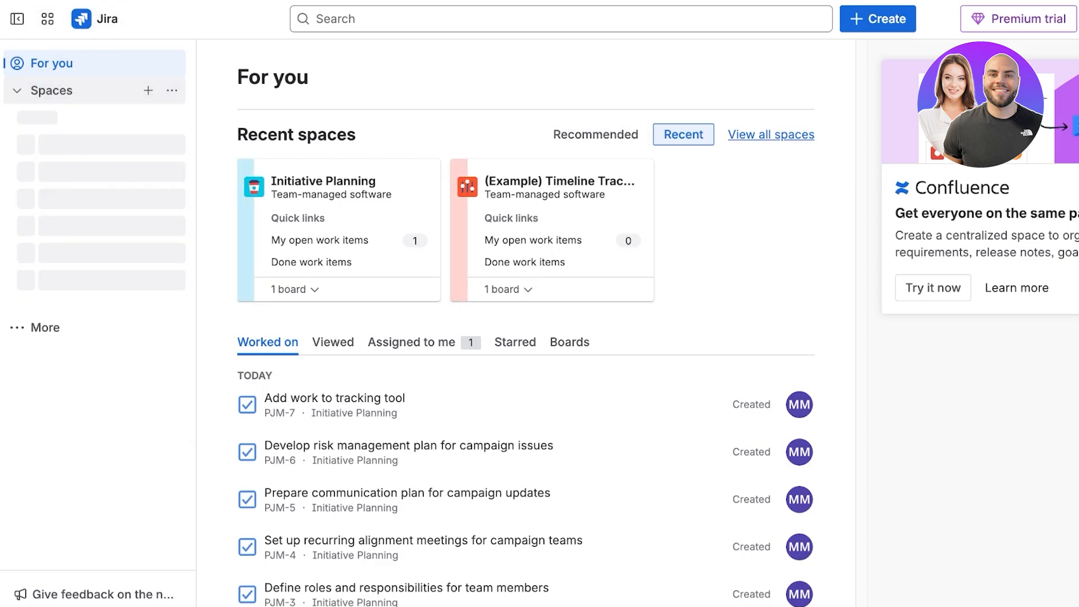
left_click(84, 199)
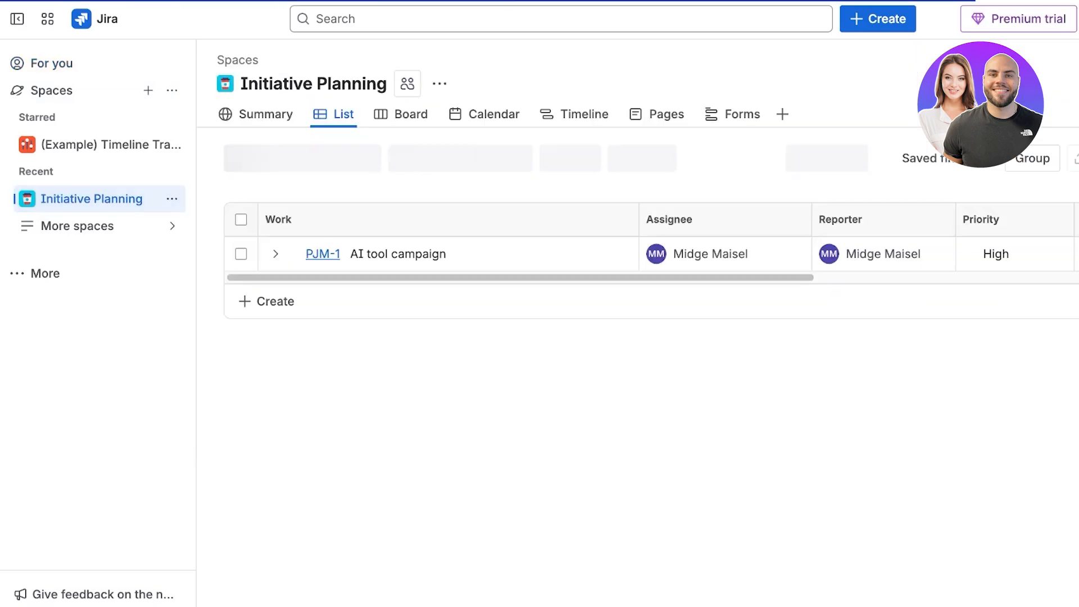
Examine the Initiative Planning space's summary, including priority breakdown, types of work, team workload and epic progress
left_click(256, 114)
scroll(451, 360, "down", 7)
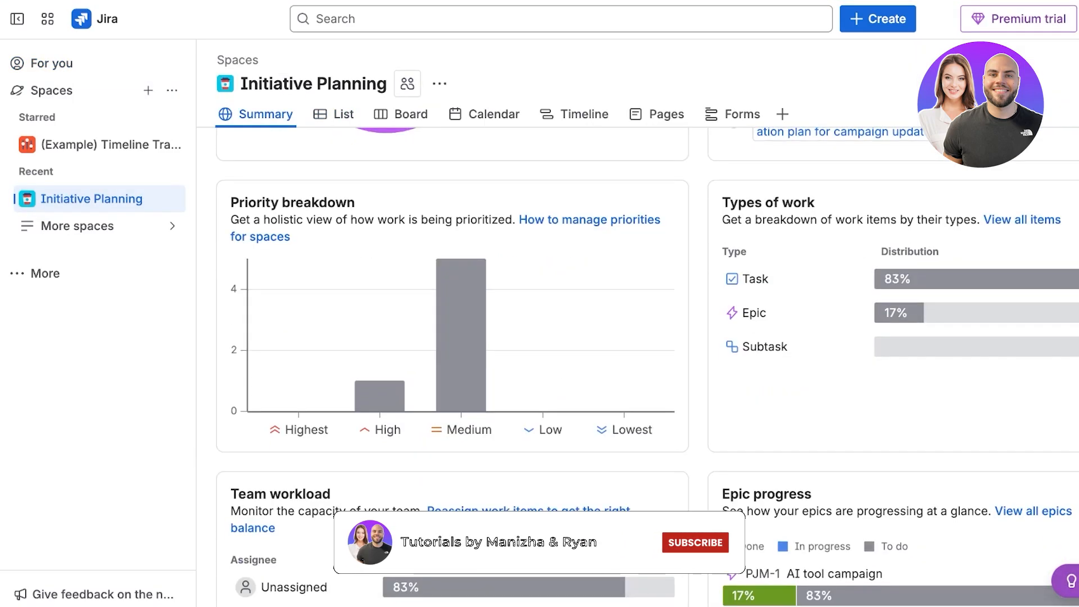
scroll(561, 362, "up", 7)
scroll(562, 362, "down", 10)
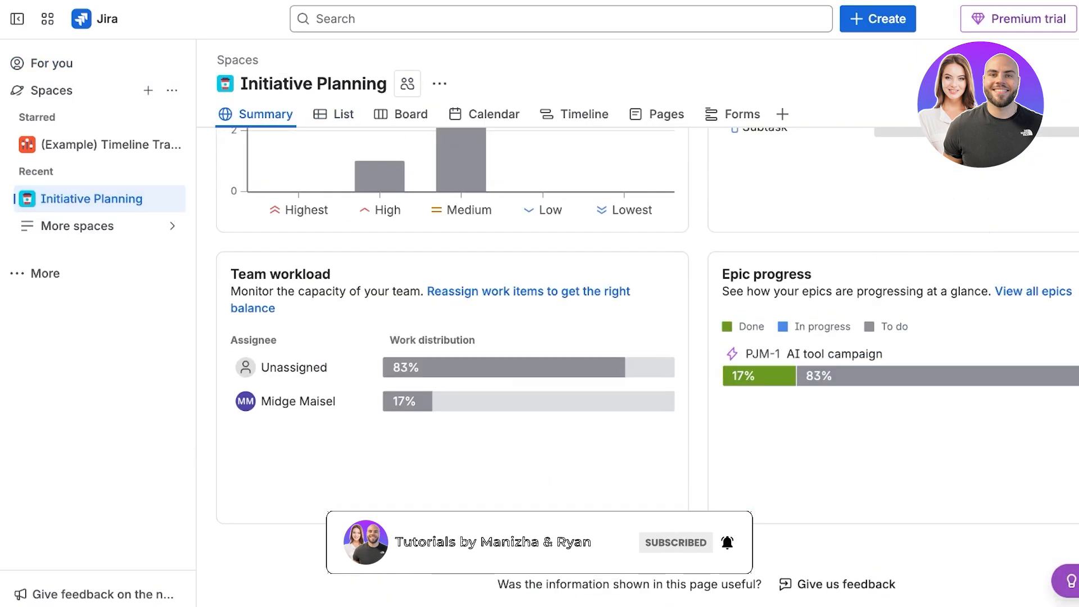
left_click(77, 226)
left_click(96, 144)
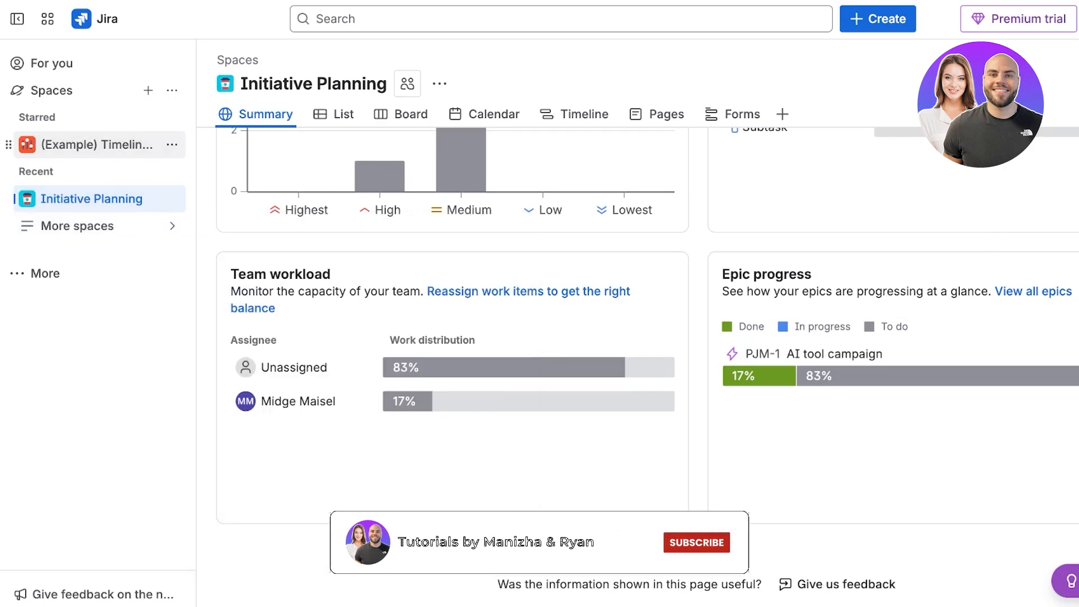
Start creating a new space and browse the Software development and Service management templates and the other template categories
left_click(148, 90)
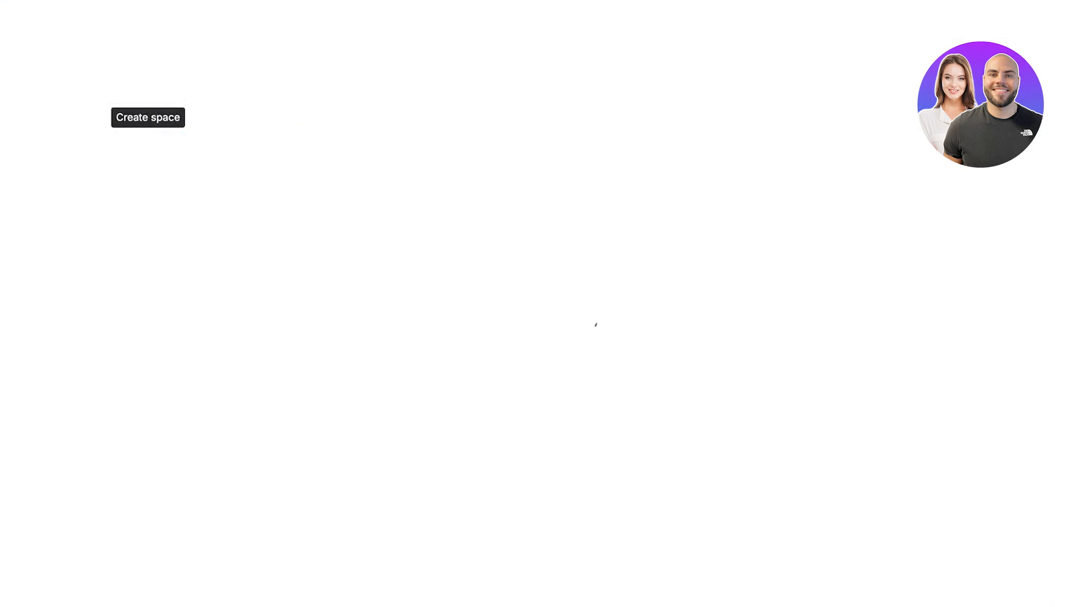
left_click(81, 215)
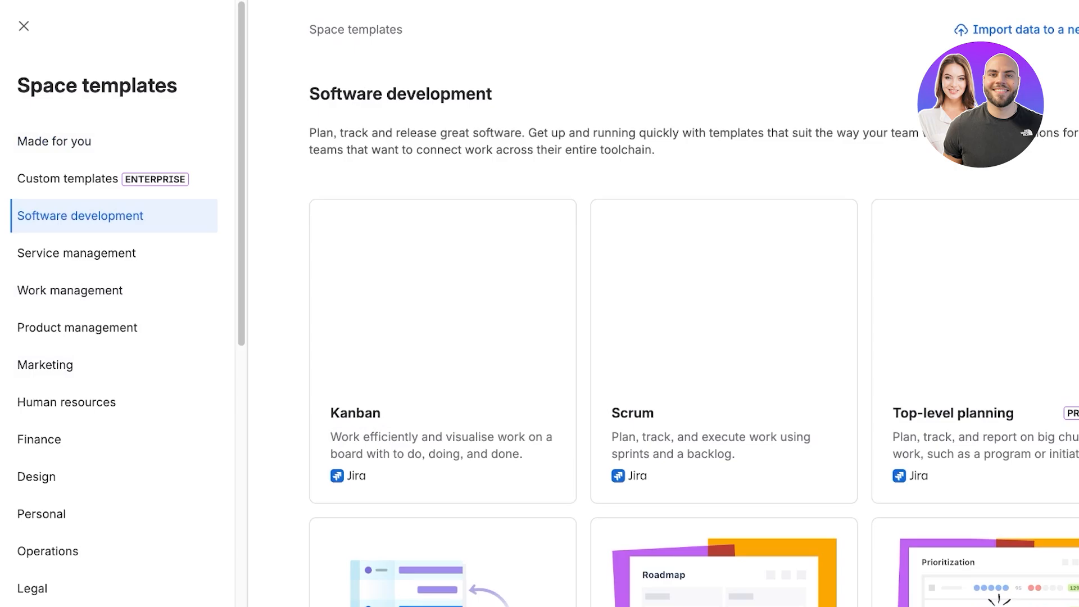
left_click(76, 253)
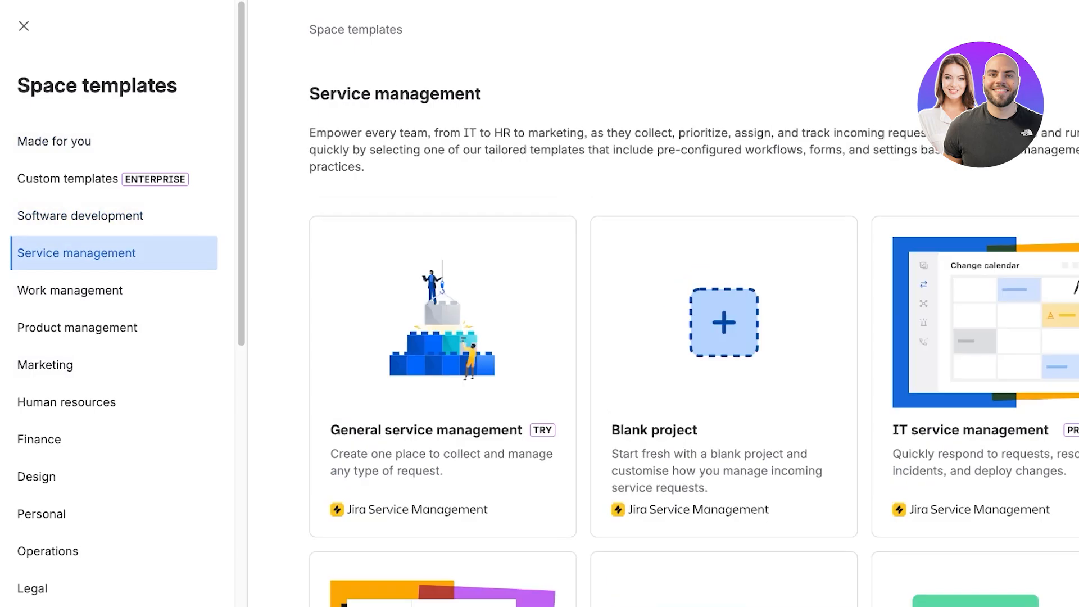
scroll(112, 475, "down", 7)
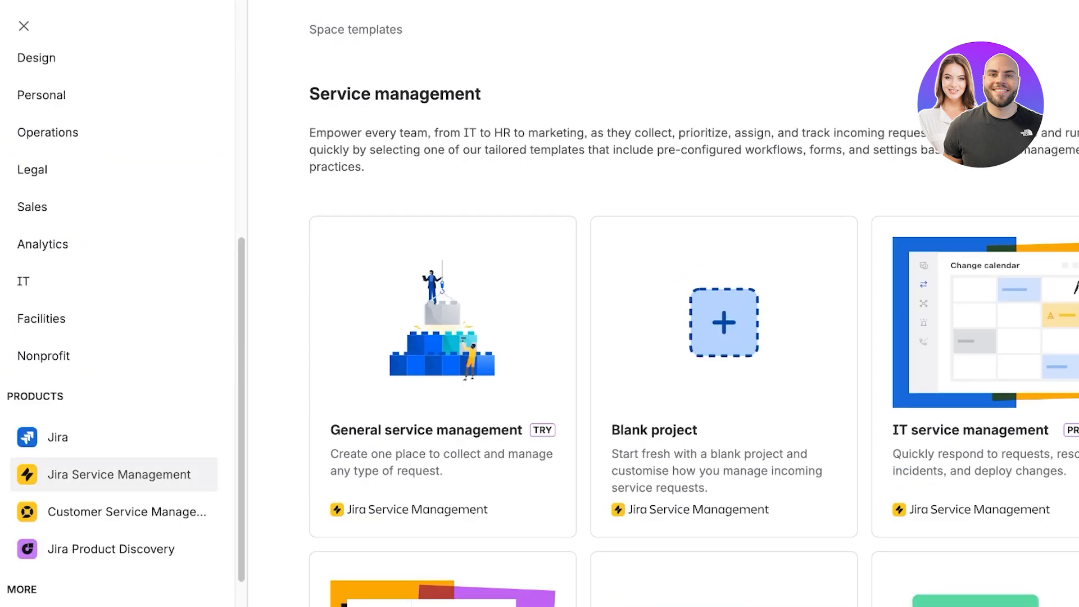
scroll(112, 354, "up", 3)
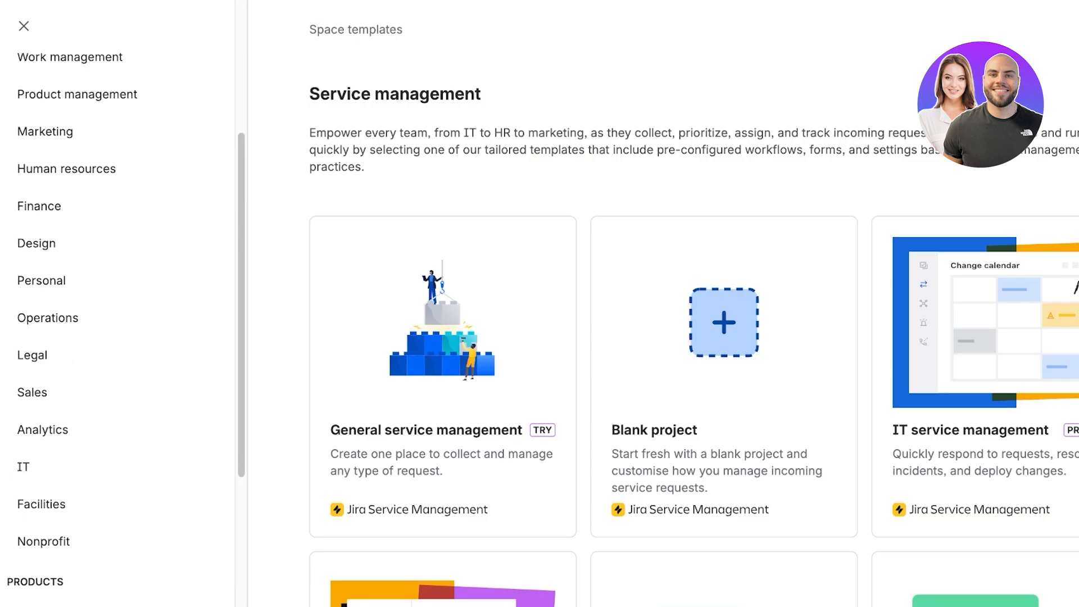
Look through the space templates offered in the Sales category
left_click(85, 392)
scroll(910, 89, "down", 7)
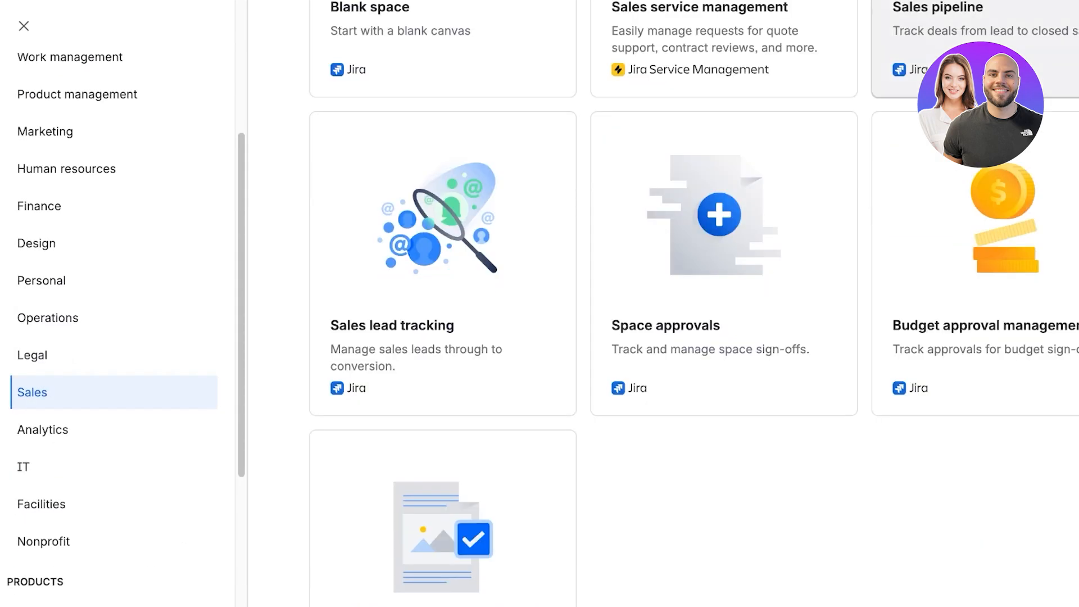
scroll(725, 337, "up", 1)
scroll(444, 376, "down", 4)
scroll(444, 393, "up", 9)
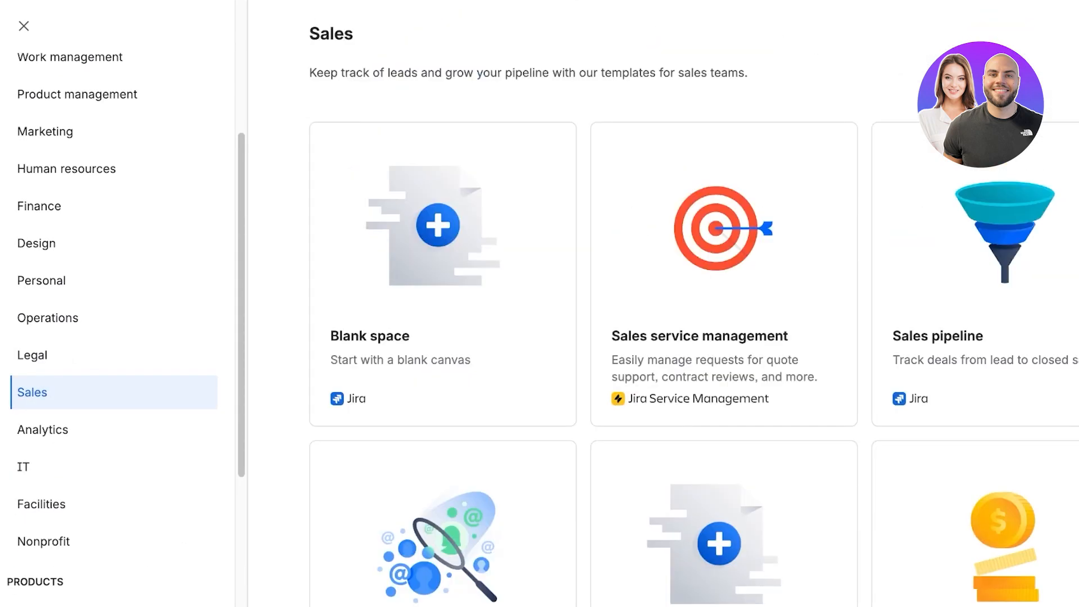
scroll(725, 337, "down", 5)
scroll(724, 337, "up", 6)
scroll(725, 337, "down", 1)
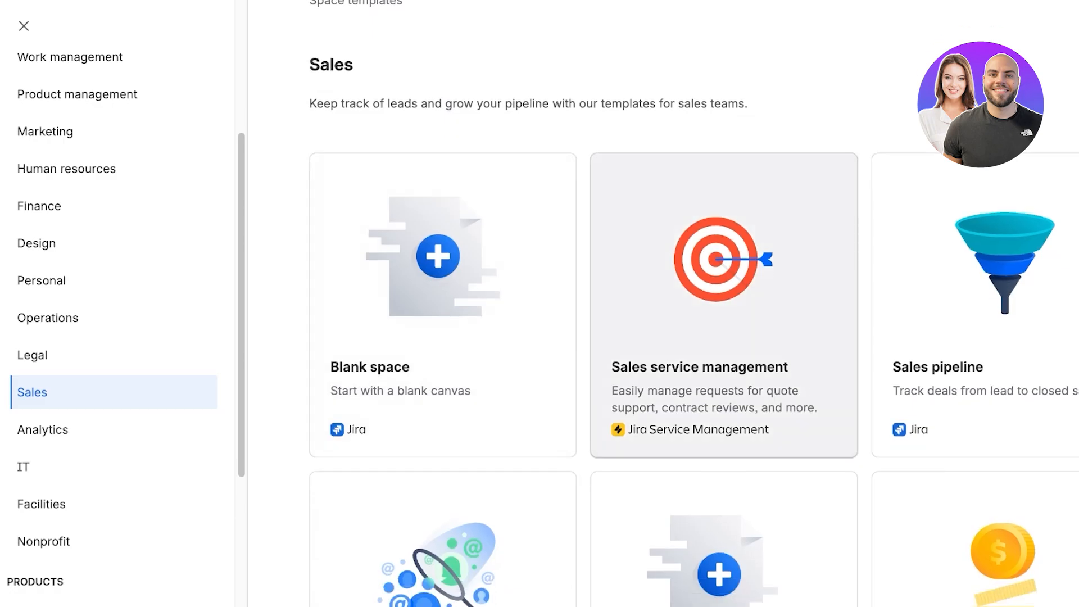
Choose the Sales service management template and accept the 30-day Service Collection Premium trial
left_click(723, 303)
left_click(1028, 577)
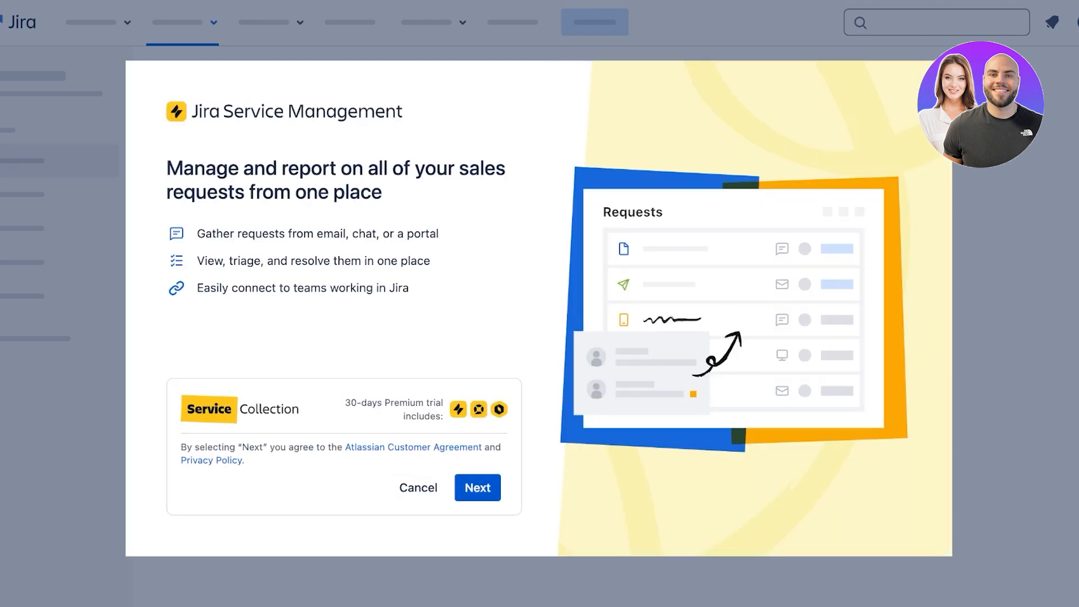
left_click(477, 487)
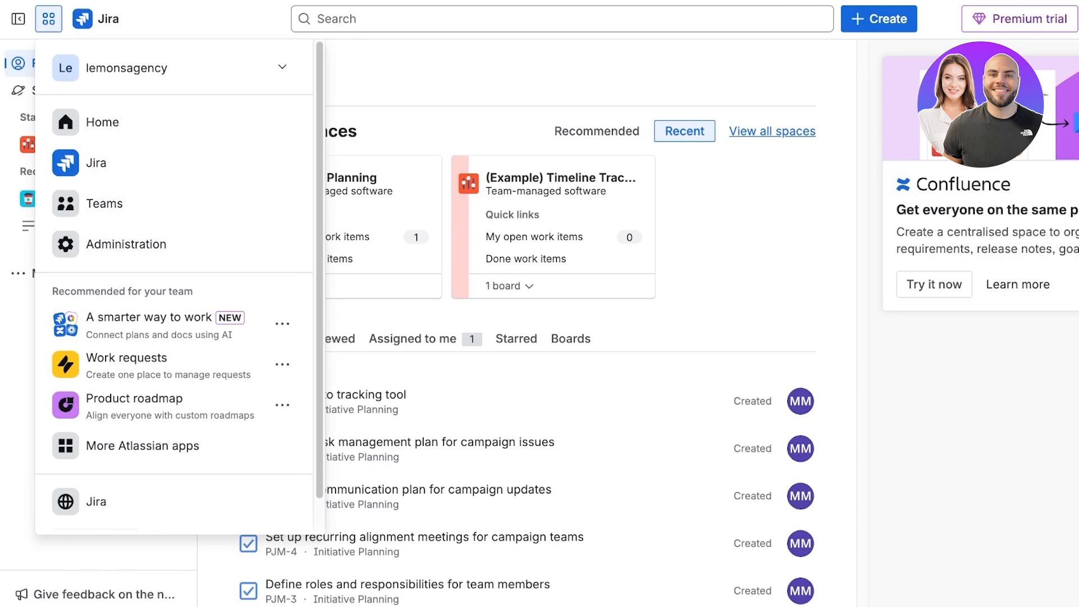
Start another new space and choose the General service management template from the Made for you suggestions
left_click(149, 90)
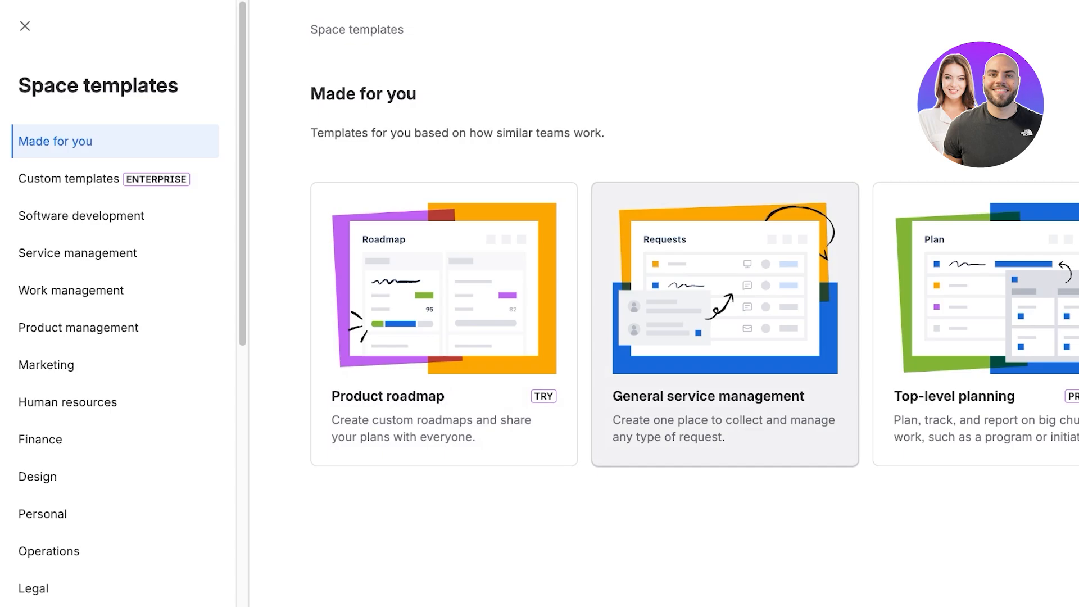
left_click(724, 324)
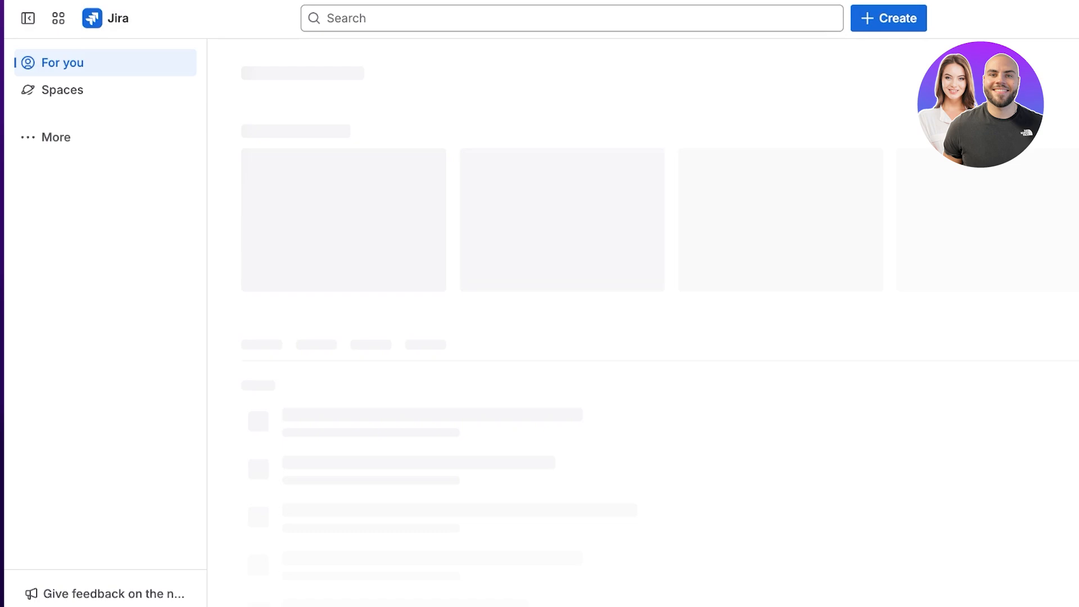
Open the Initiative Planning space from the list of recent spaces
left_click(62, 137)
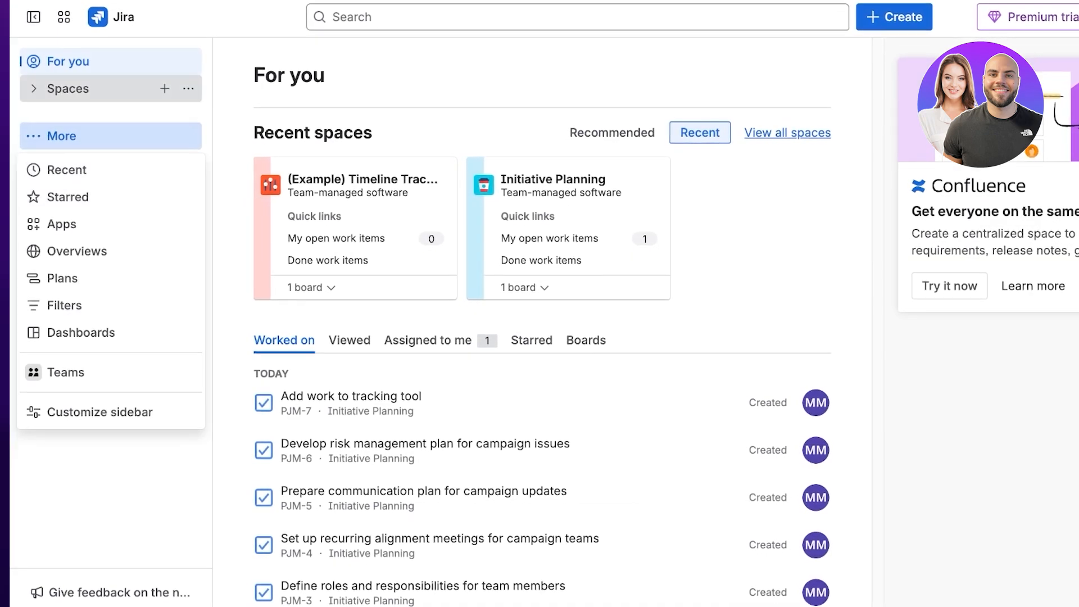
left_click(67, 88)
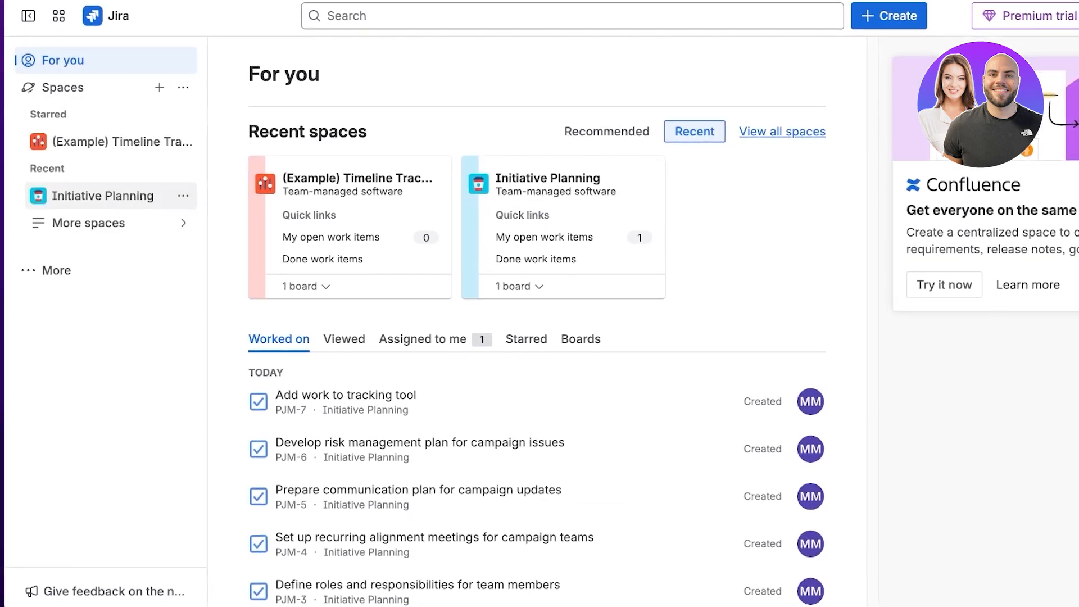
left_click(102, 196)
Remove the Summary view from the space's navigation and add it back from the available views
left_click(236, 110)
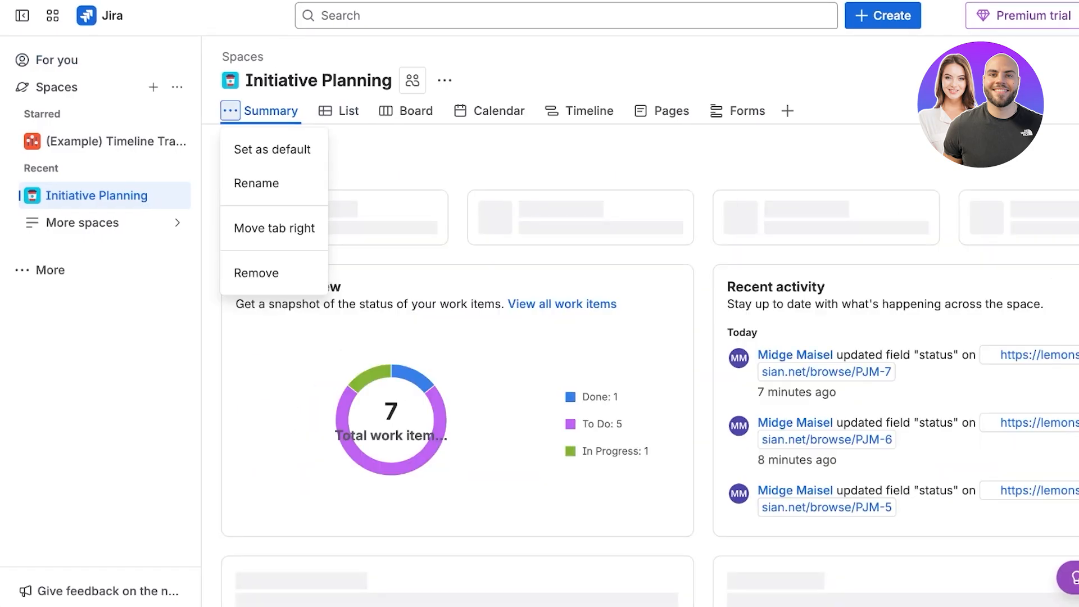
left_click(256, 273)
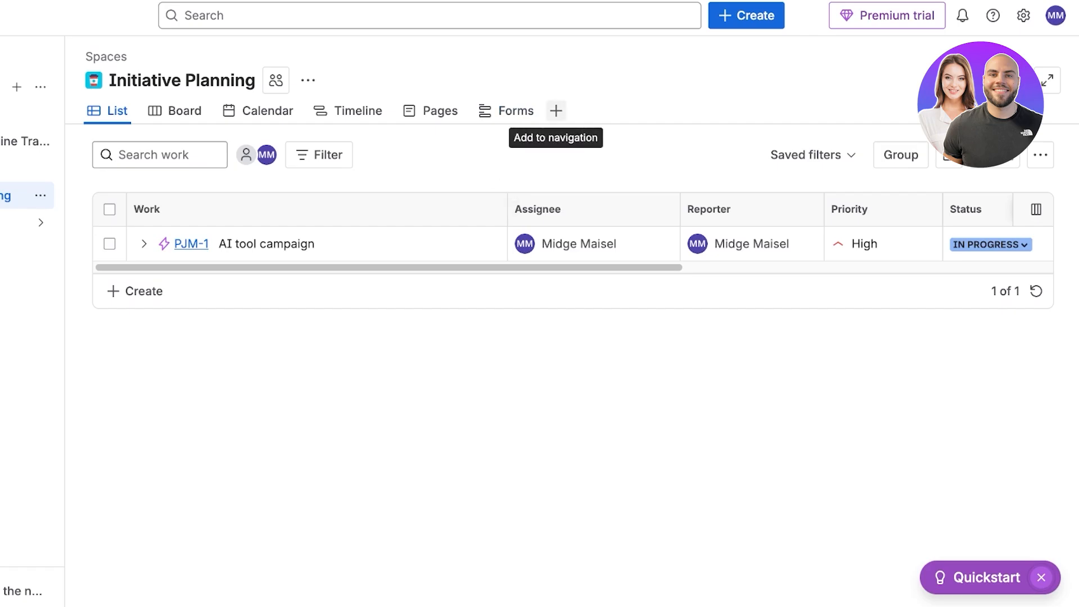
left_click(555, 110)
scroll(657, 301, "down", 2)
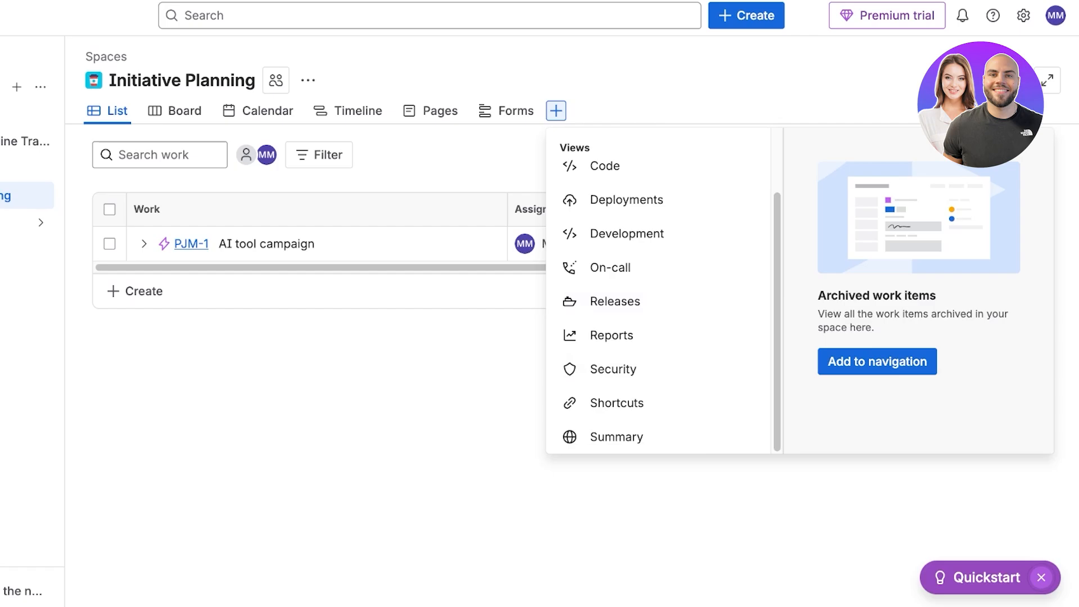
scroll(658, 393, "up", 2)
scroll(657, 304, "down", 2)
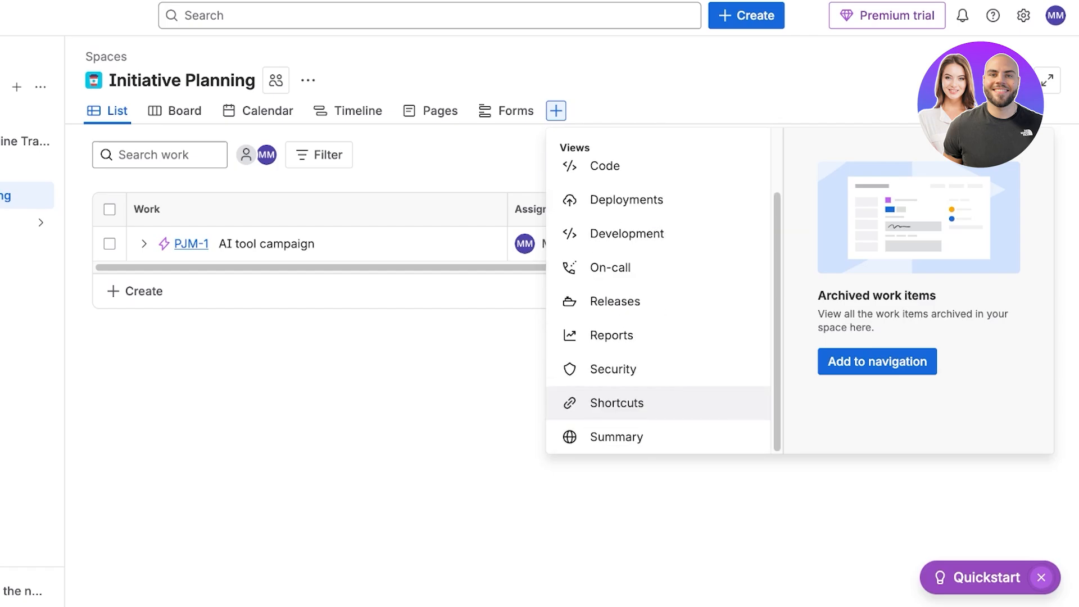
left_click(877, 375)
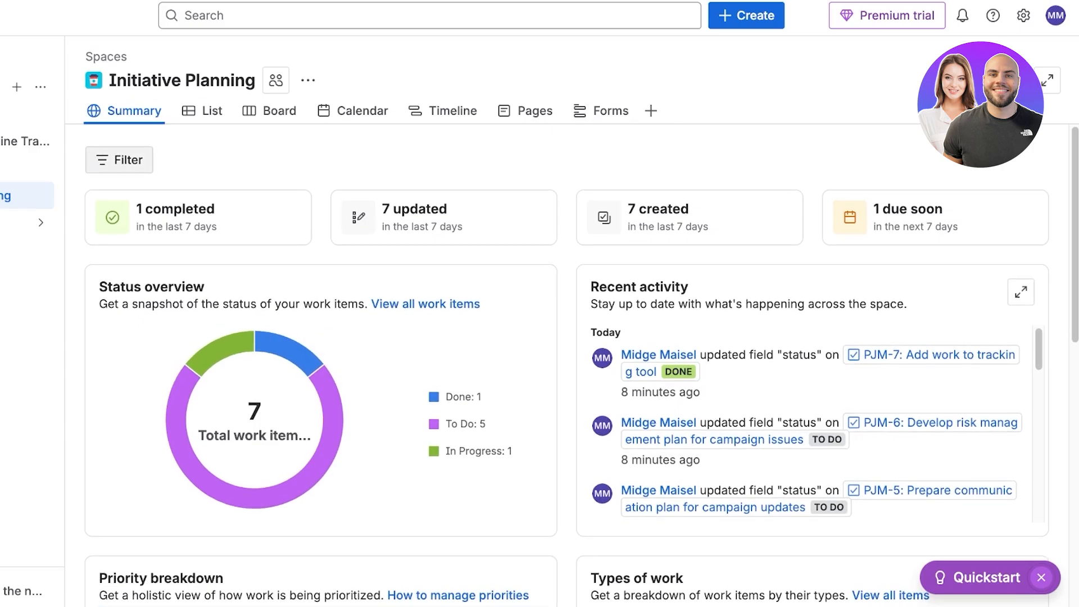
Open the unassigned work items from the Team workload chart, close the side panel and return to the Summary view
left_click(119, 160)
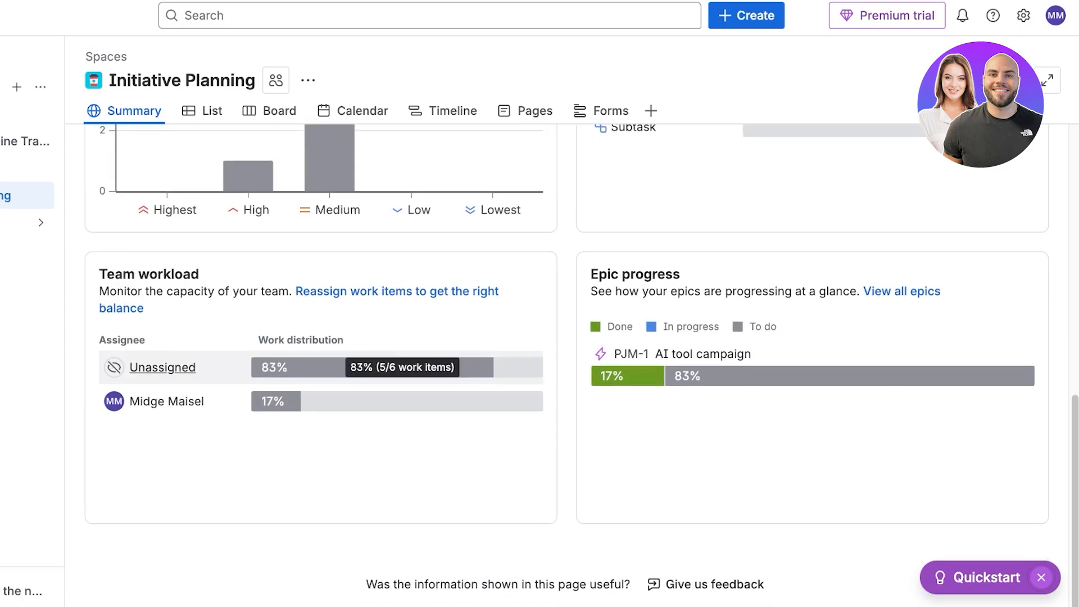
left_click(348, 365)
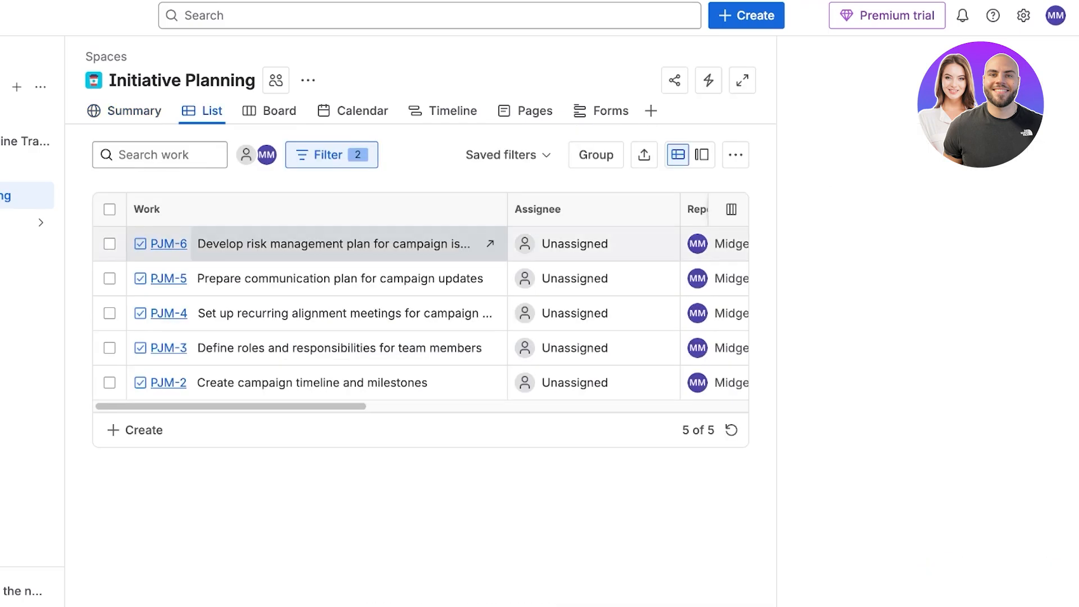
left_click(1048, 57)
left_click(125, 110)
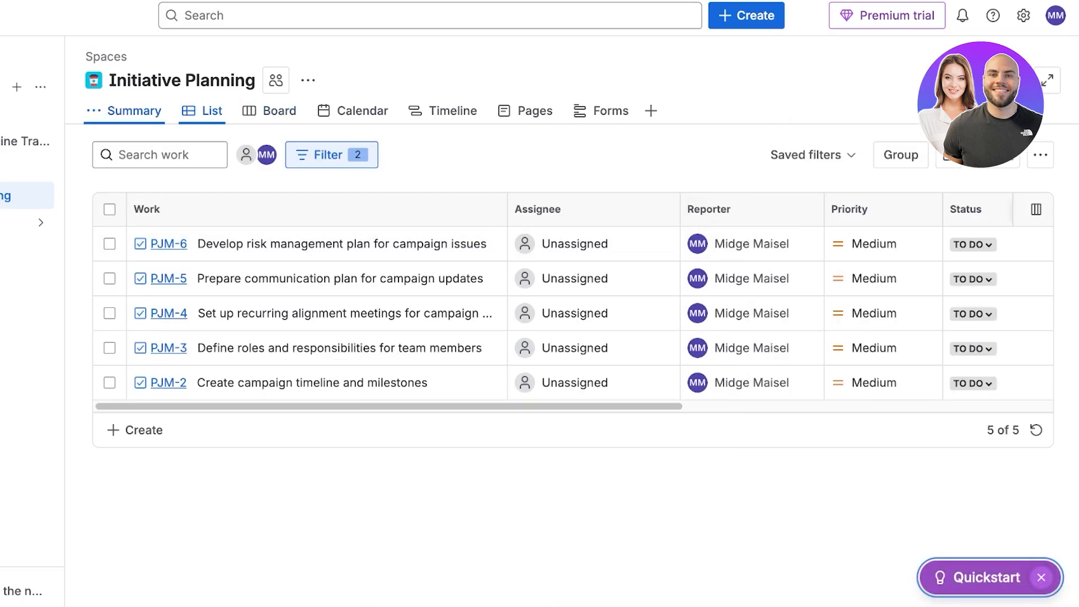
Examine the Summary view's status overview, priority breakdown, types of work, team workload and epic progress charts
scroll(566, 365, "down", 3)
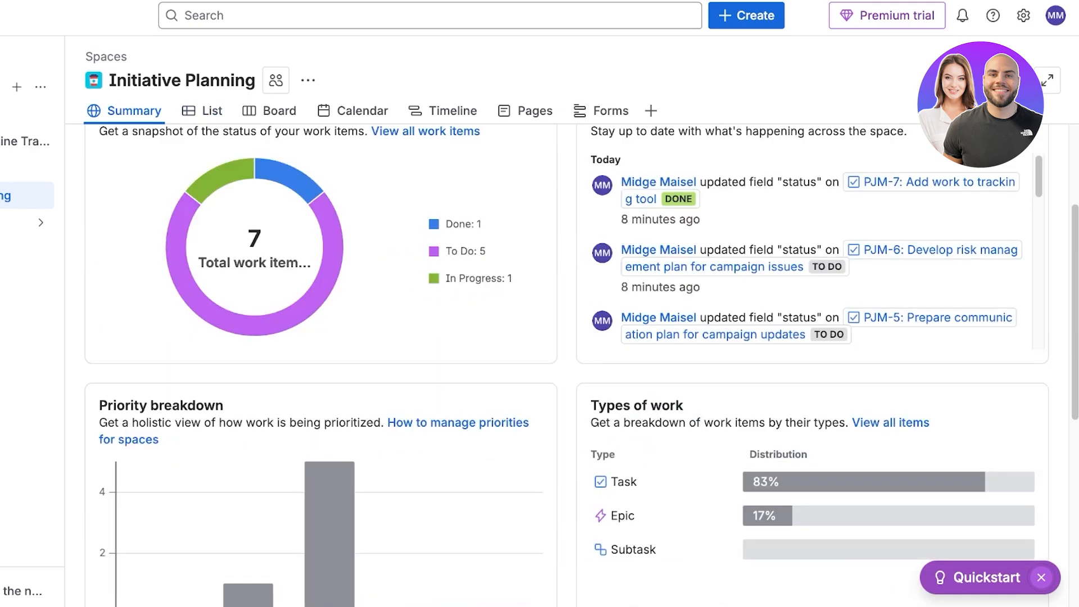
scroll(566, 365, "up", 3)
scroll(566, 365, "down", 5)
scroll(566, 337, "down", 2)
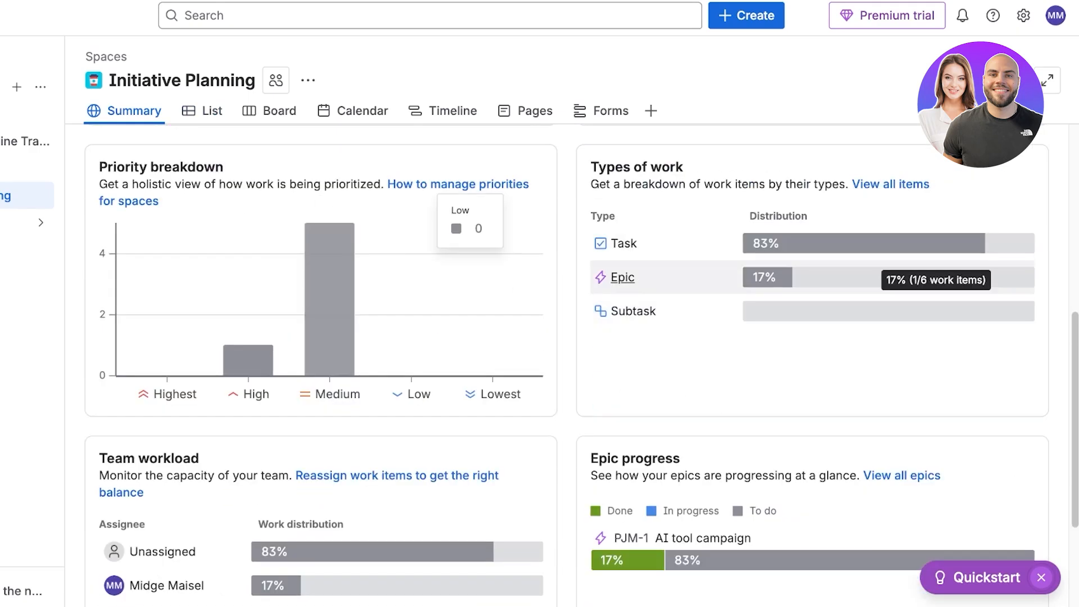
scroll(567, 337, "down", 4)
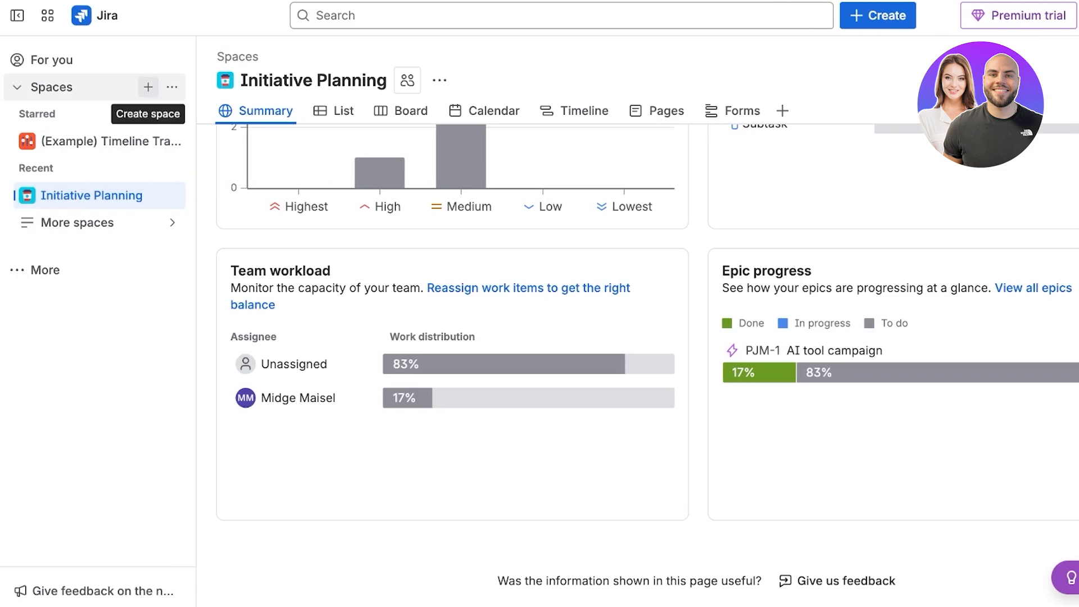
scroll(730, 337, "up", 8)
scroll(899, 292, "down", 3)
scroll(899, 293, "down", 8)
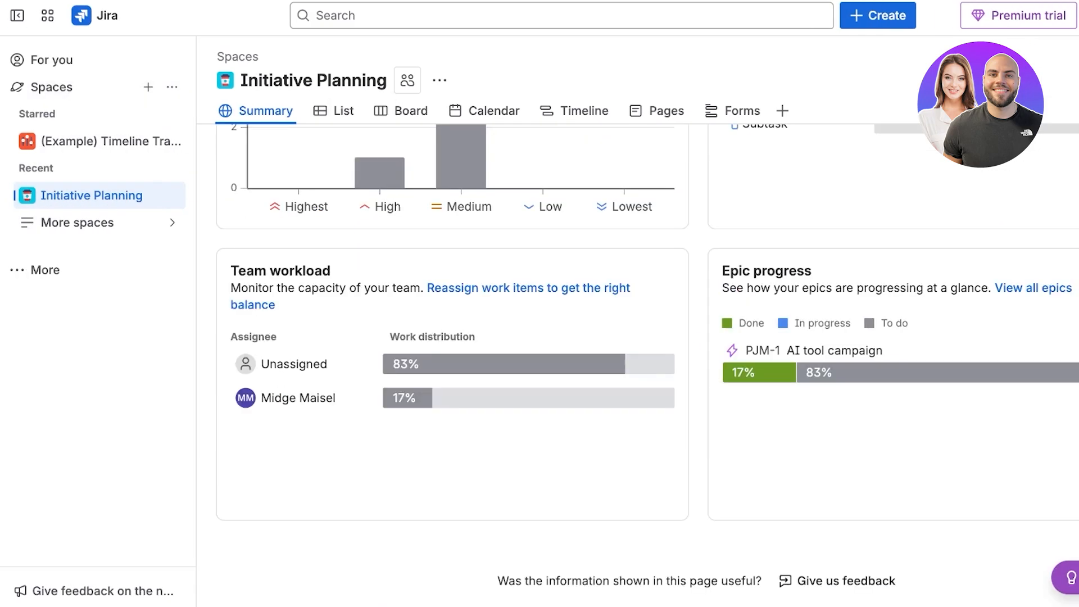
scroll(419, 373, "up", 5)
scroll(419, 373, "down", 5)
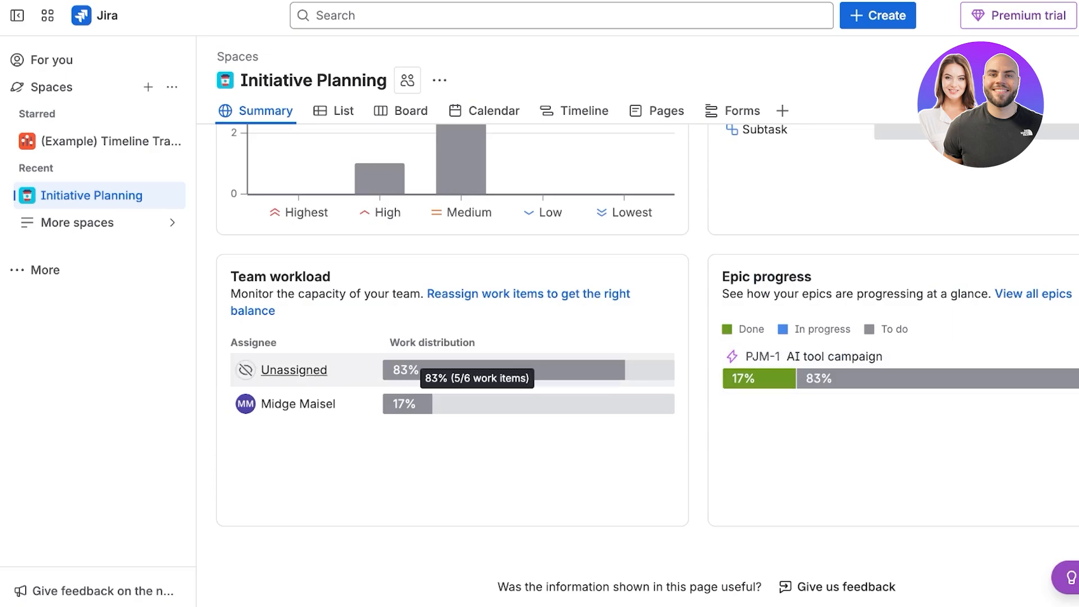
scroll(418, 374, "up", 5)
Open the list of all dashboards and create a new dashboard named lemon1
left_click(45, 270)
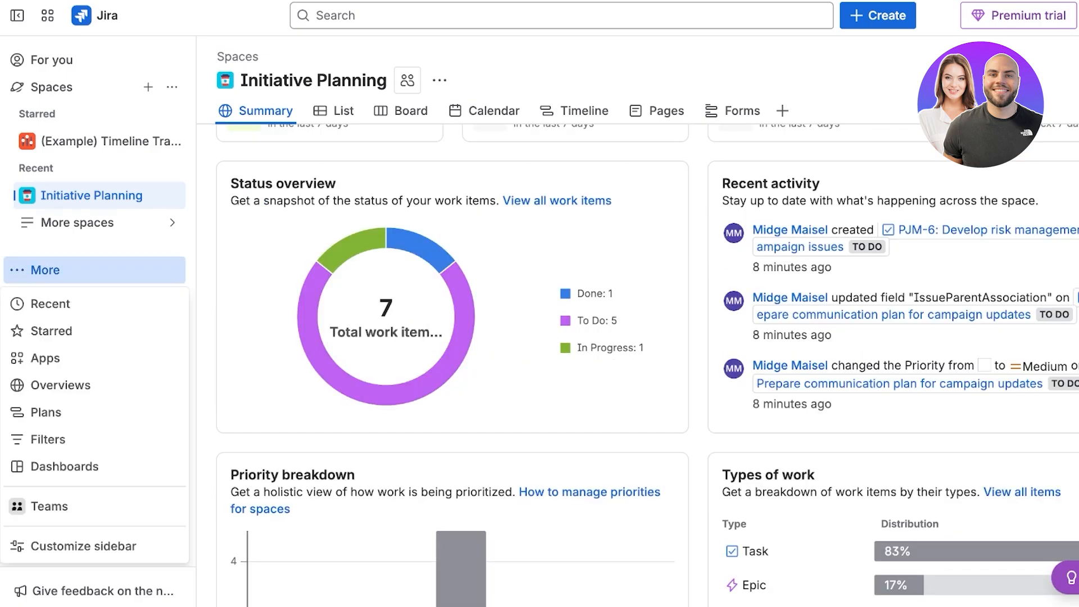
left_click(64, 466)
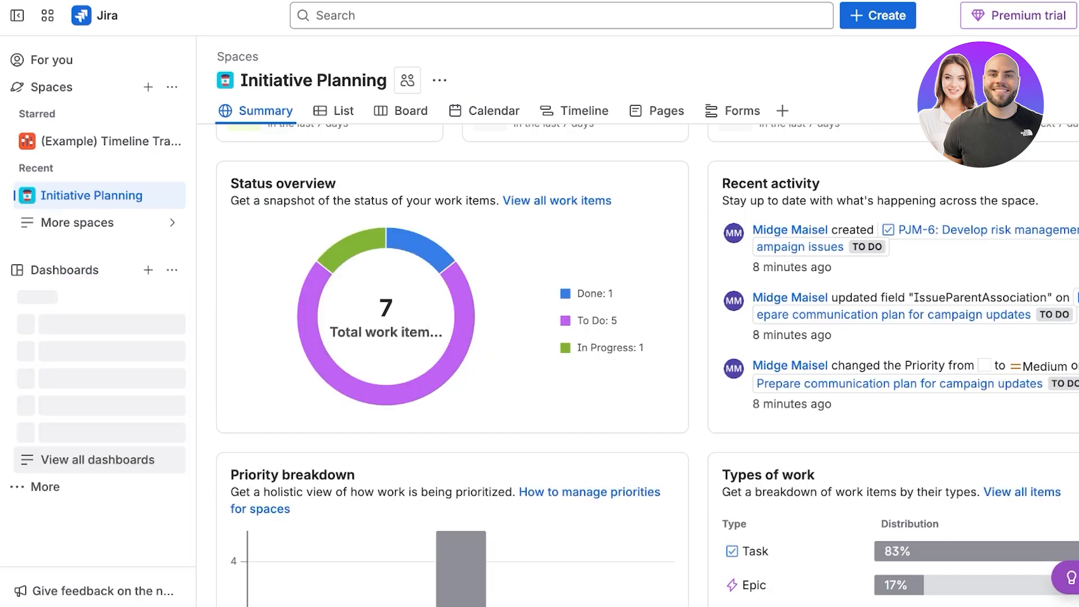
left_click(97, 459)
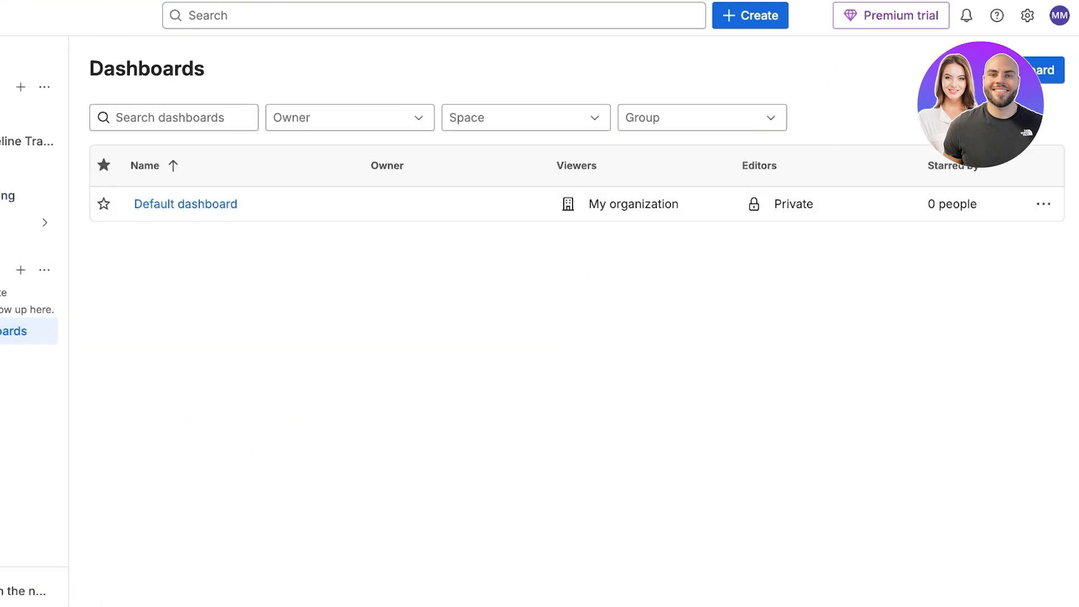
left_click(1018, 70)
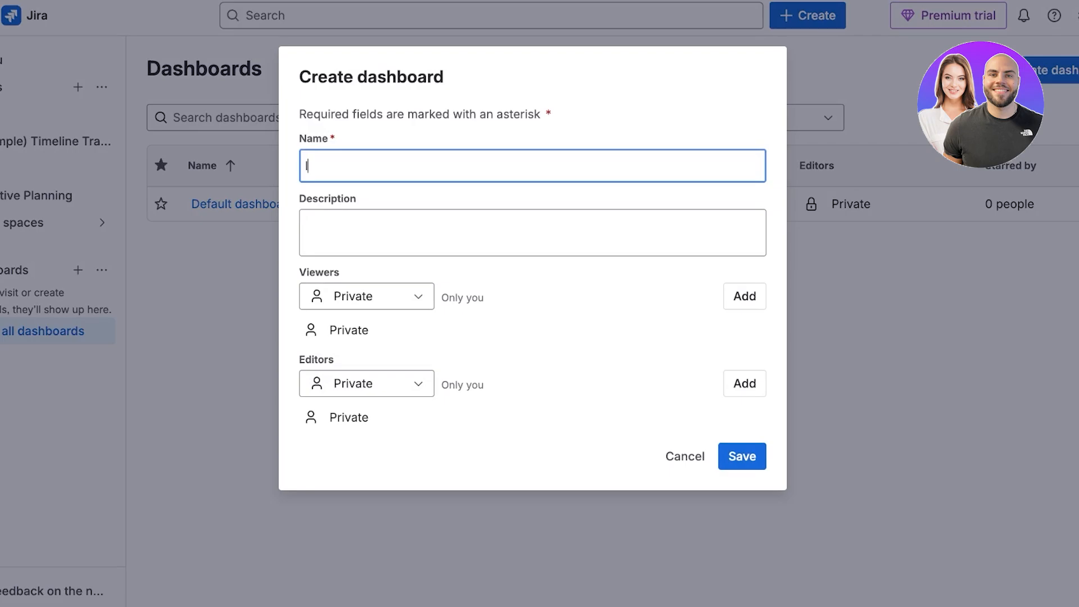
type("lemon1")
left_click(741, 456)
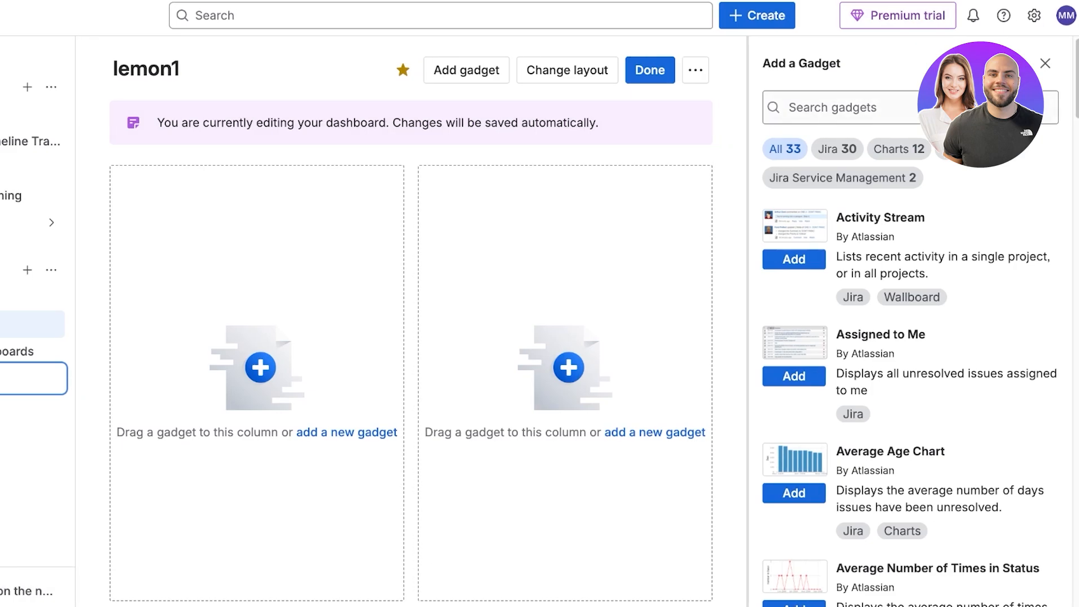
Look through the available gadgets and try to place Average Number of Times in Status in the dashboard's first column
scroll(909, 401, "down", 8)
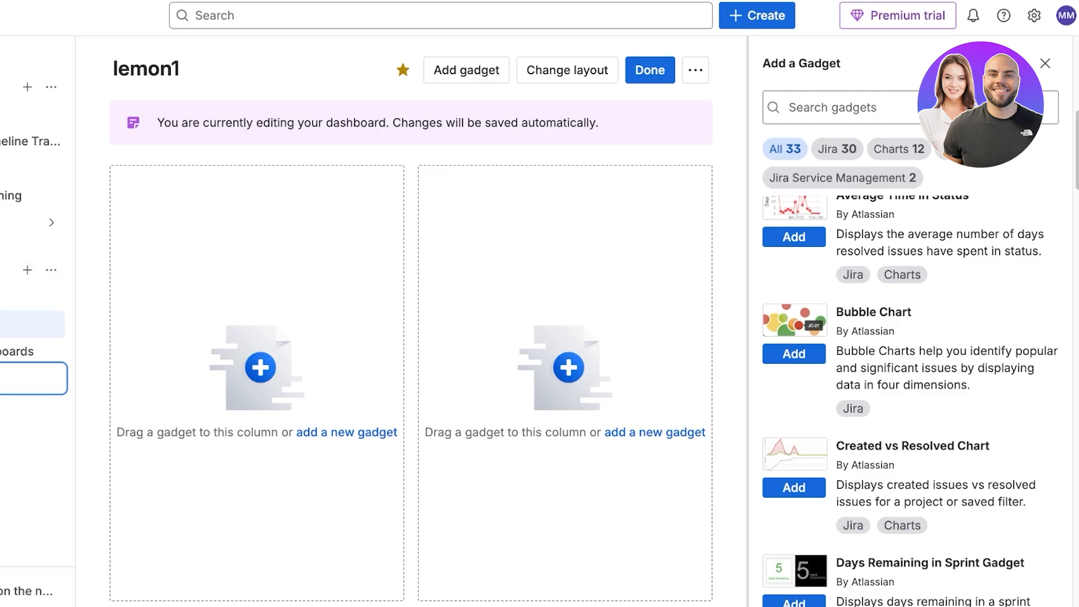
scroll(909, 401, "up", 8)
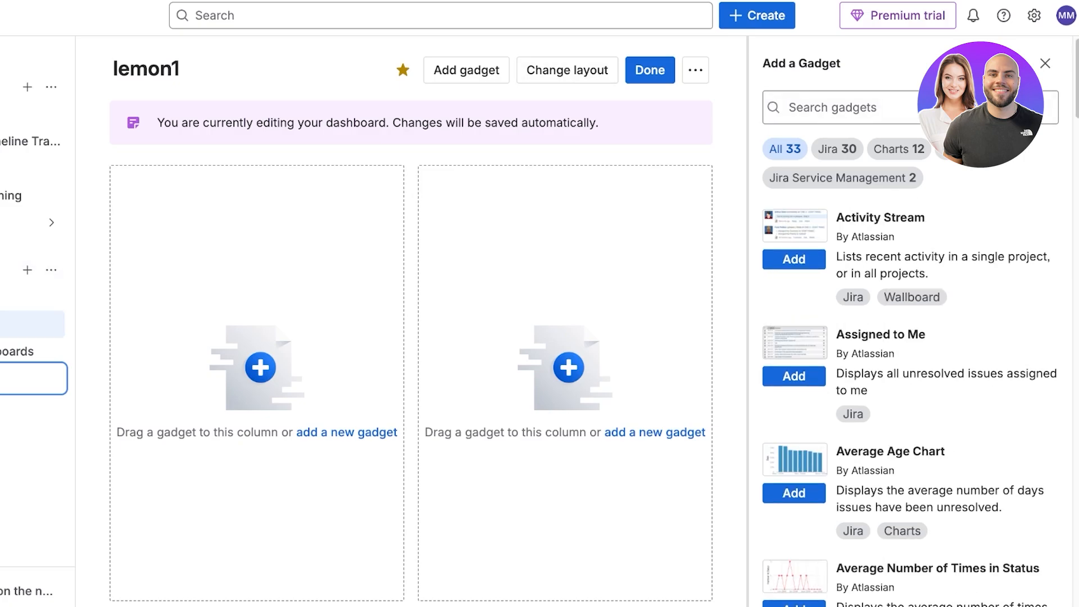
scroll(909, 401, "down", 3)
scroll(909, 401, "up", 3)
scroll(909, 401, "down", 6)
scroll(909, 401, "up", 3)
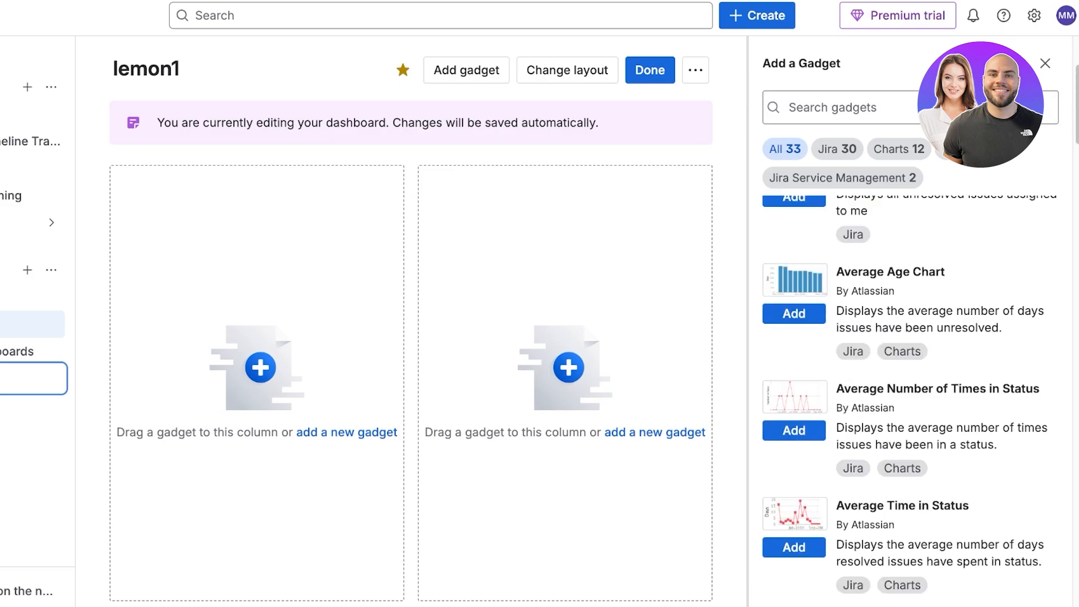
left_click_drag(795, 394, 256, 304)
left_click(257, 303)
Add the Average Time in Status and Created vs Resolved Chart gadgets to the lemon1 dashboard
scroll(908, 401, "up", 3)
scroll(909, 401, "down", 8)
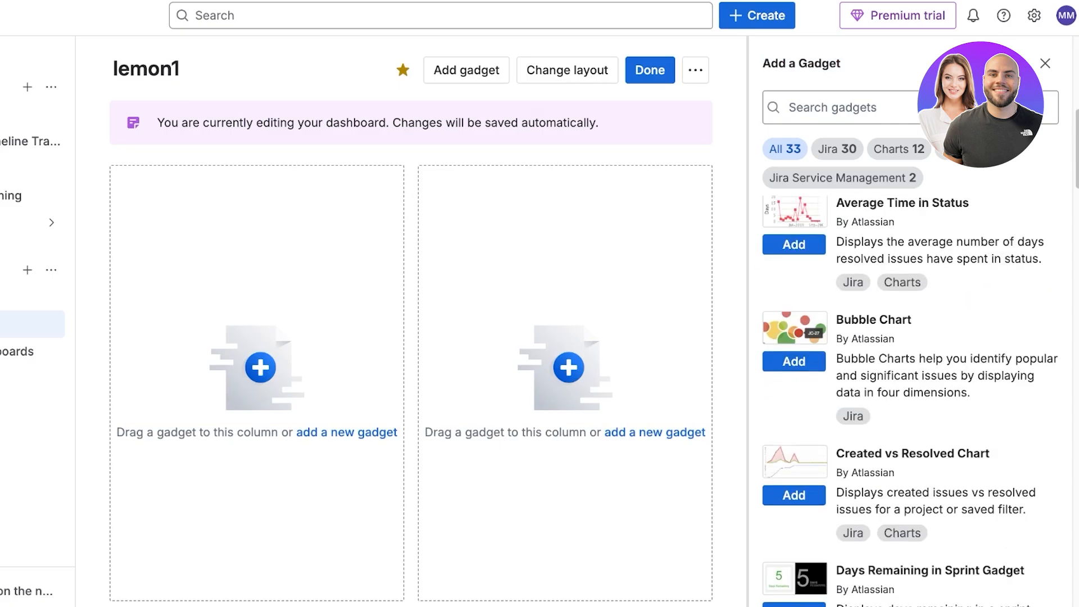
scroll(909, 401, "up", 6)
scroll(909, 401, "down", 3)
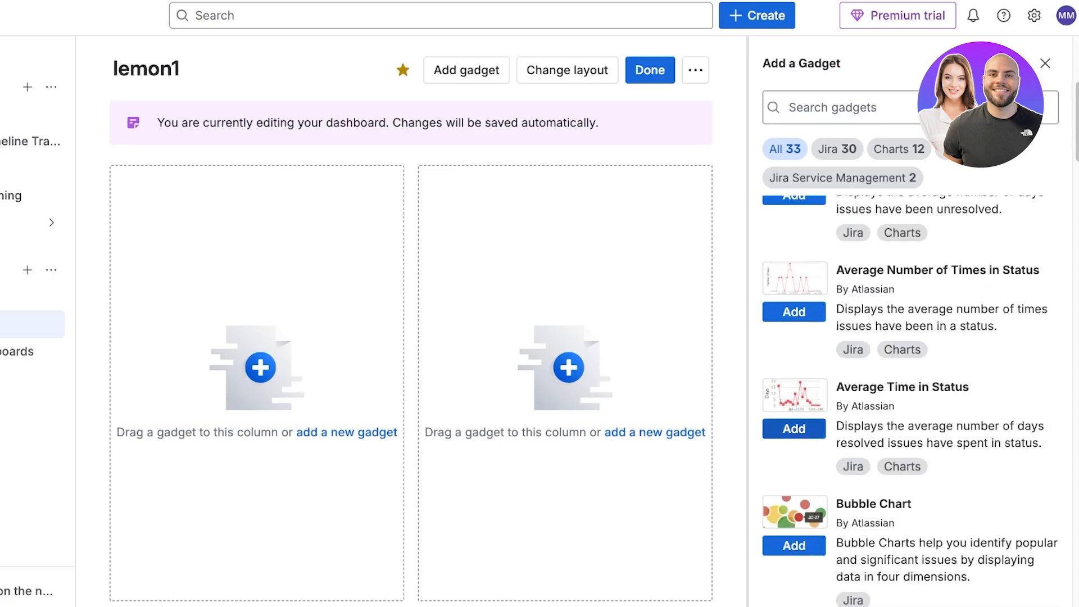
left_click(794, 429)
scroll(794, 428, "down", 4)
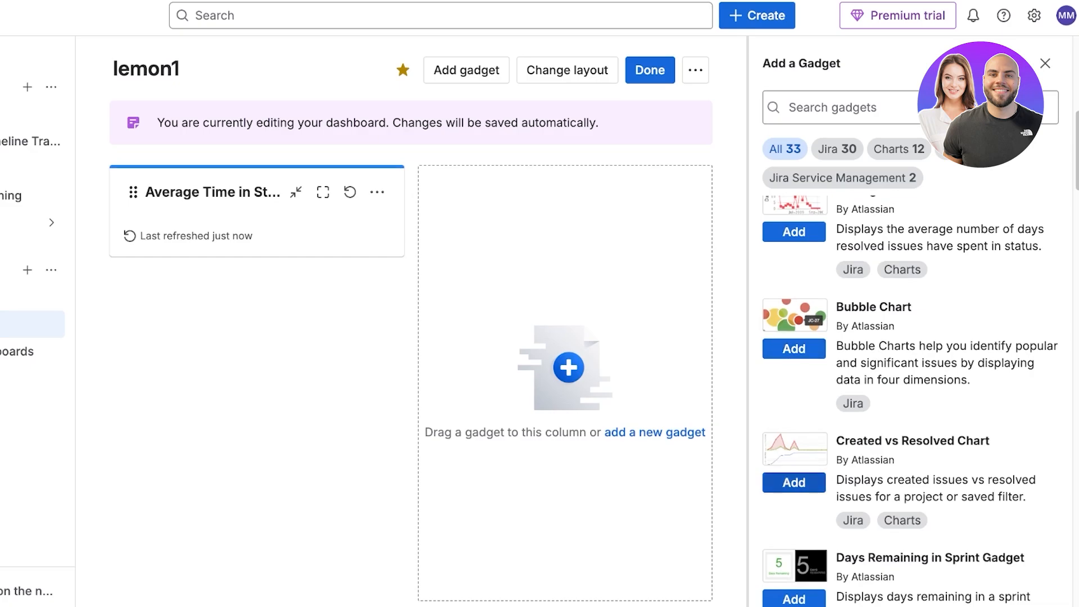
left_click(781, 523)
Add the Projects and Pie Chart gadgets to the dashboard and close the gadget list
scroll(781, 523, "down", 18)
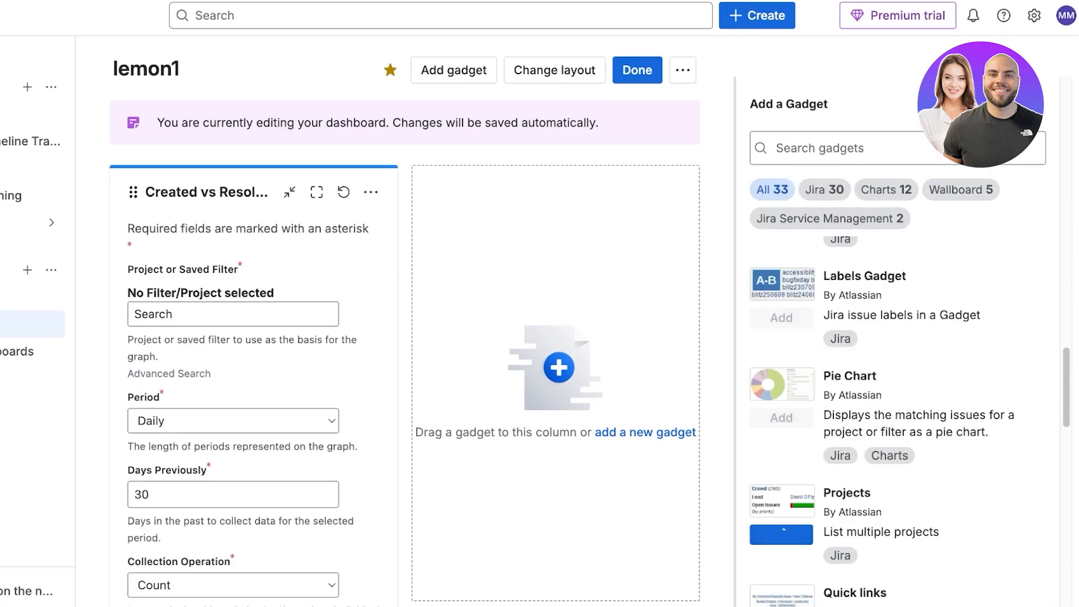
left_click(780, 534)
left_click(781, 417)
left_click(1037, 104)
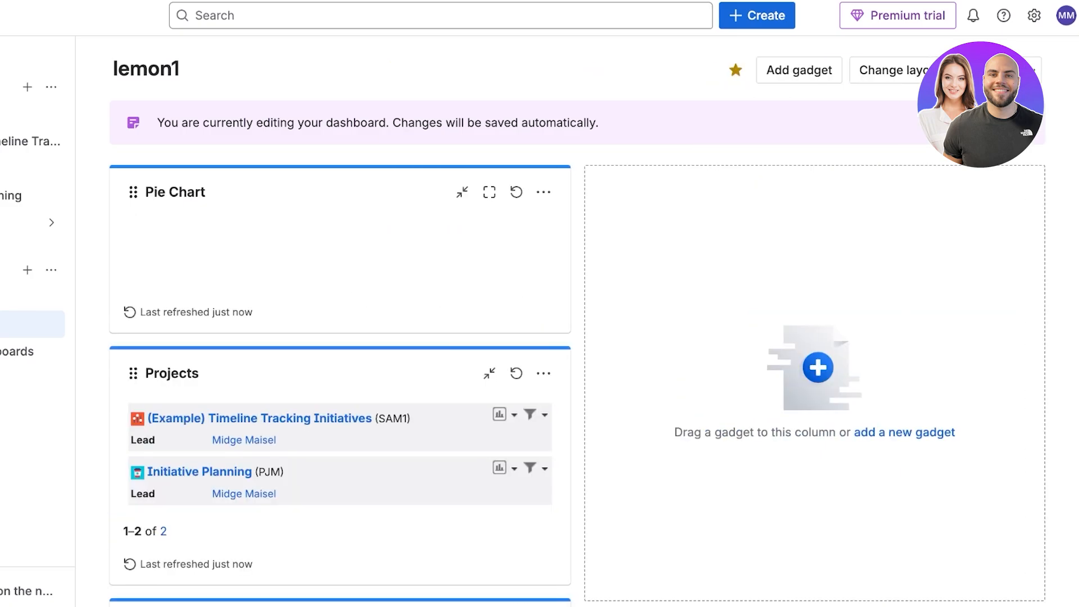
Move the Pie Chart gadget into the dashboard's empty second column
scroll(577, 365, "down", 8)
scroll(576, 365, "up", 8)
left_click_drag(175, 192, 649, 192)
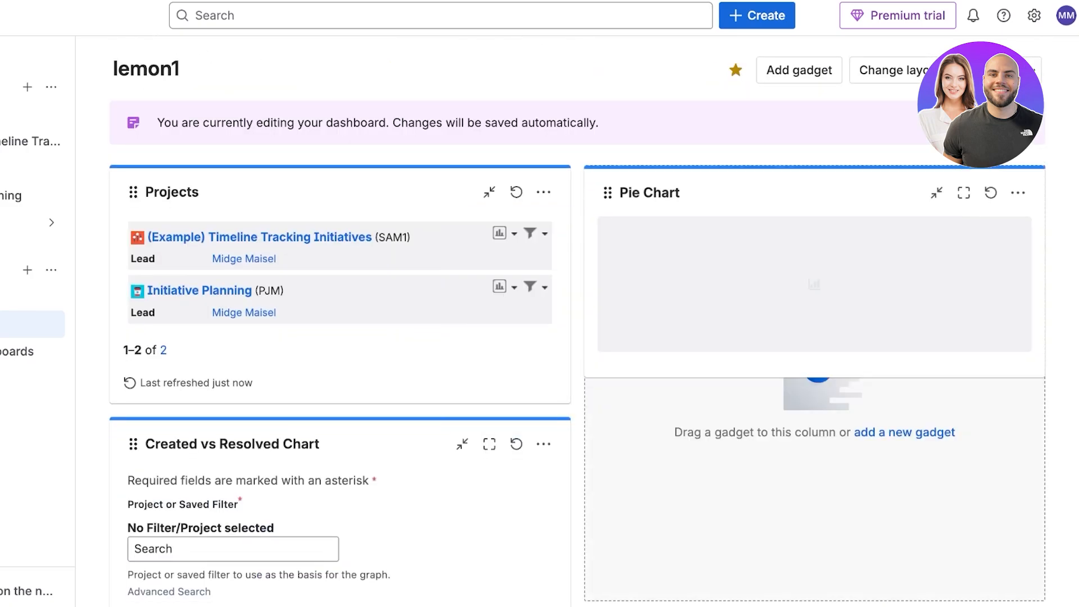
key("Tab")
key("Tab")
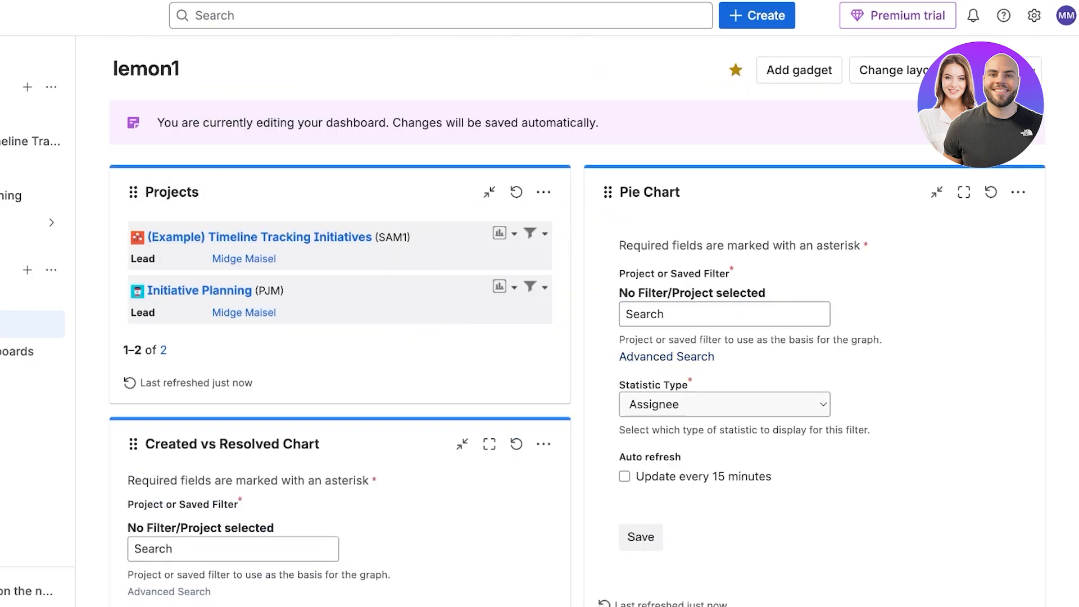
Select Initiative Planning as the project for the Created vs Resolved Chart gadget
left_click(724, 314)
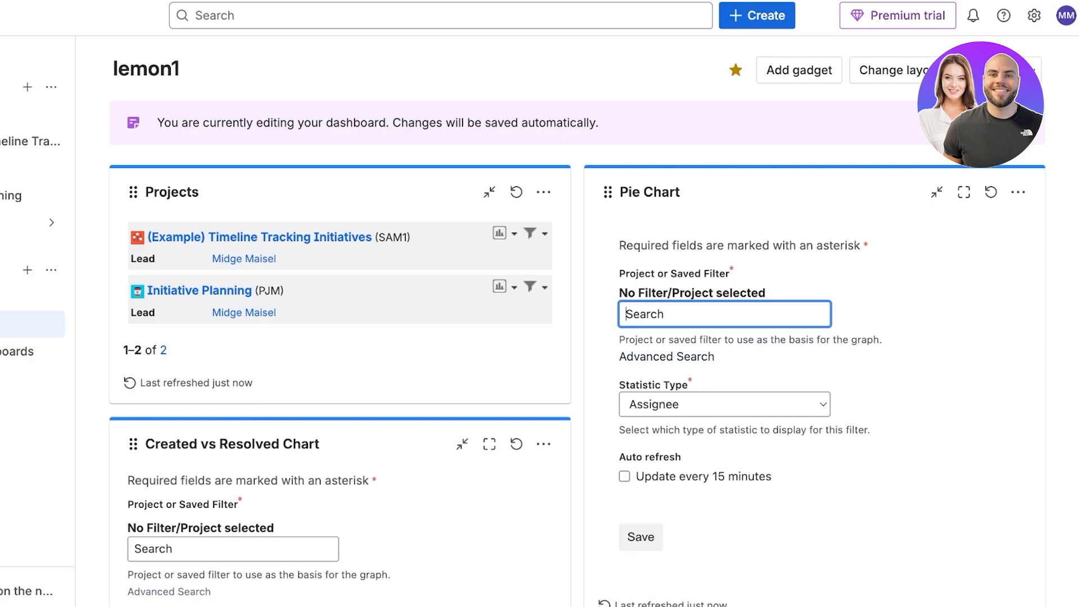
scroll(340, 338, "down", 9)
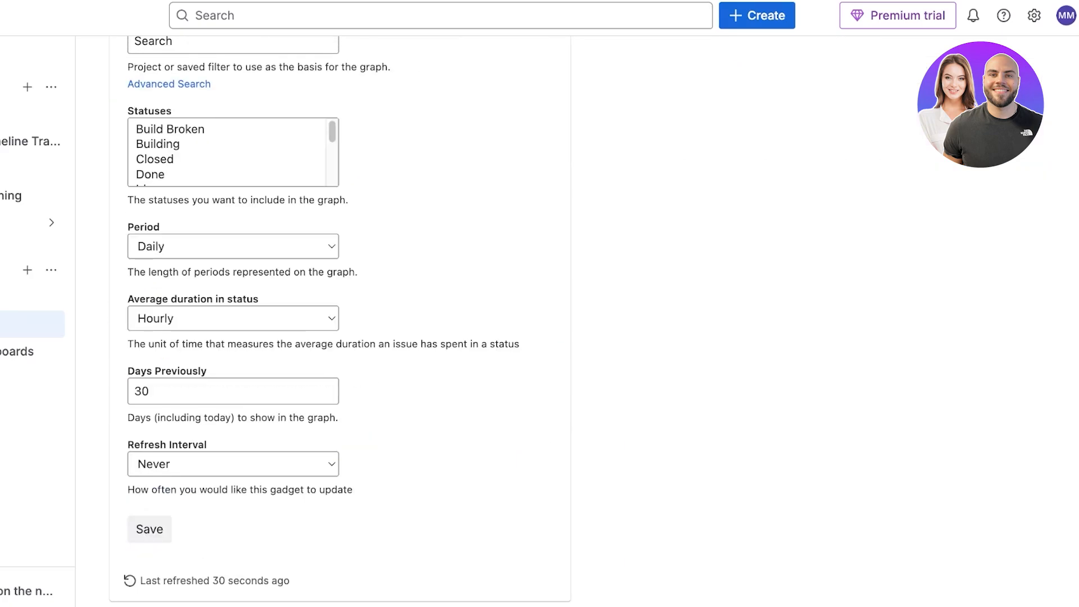
scroll(339, 338, "up", 9)
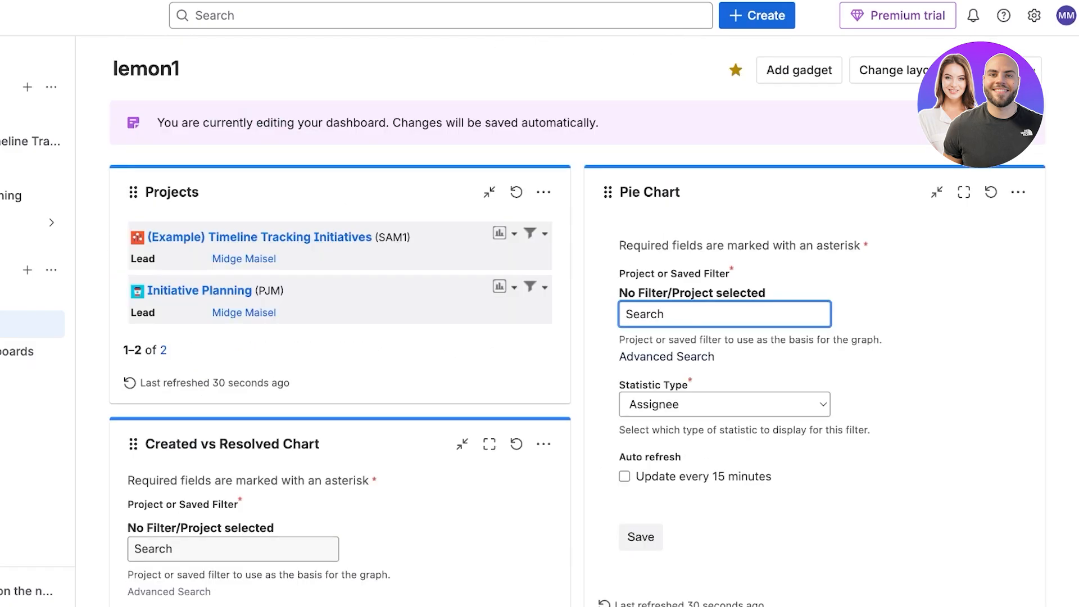
scroll(340, 337, "down", 6)
left_click(233, 234)
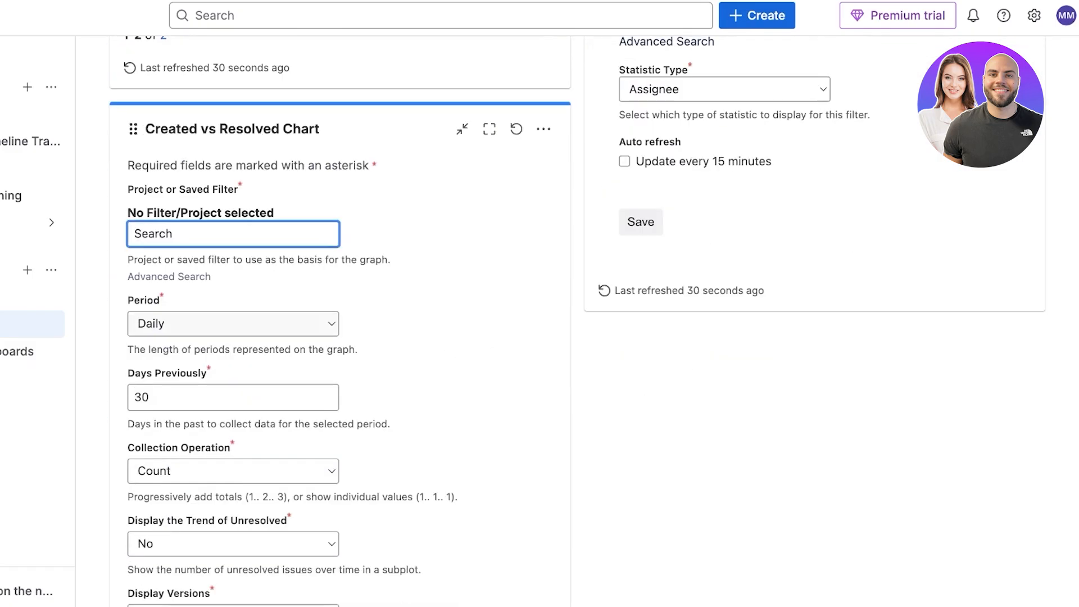
left_click(234, 324)
left_click(233, 234)
type("In")
key("Down")
key("Return")
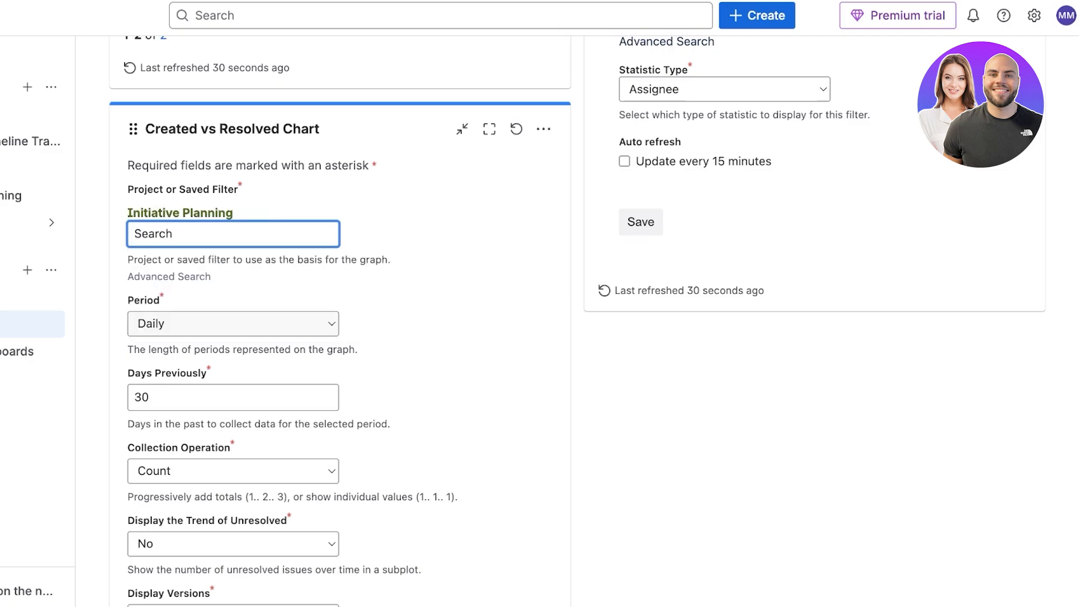
Turn on the trend of unresolved issues for the Created vs Resolved Chart gadget, save its configuration and view the chart
key("Tab")
key("Tab")
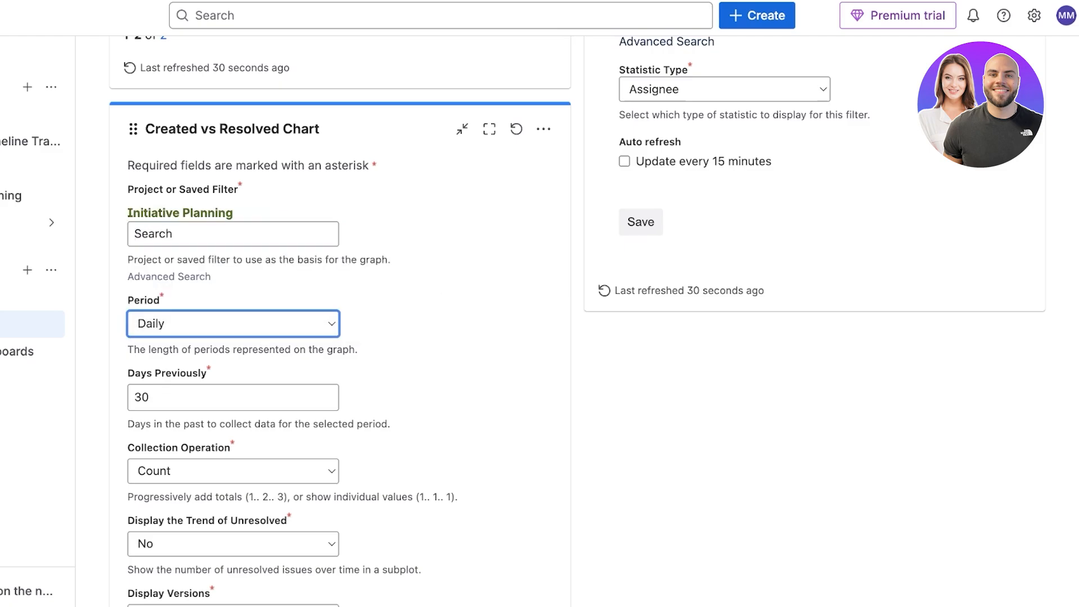
left_click(233, 471)
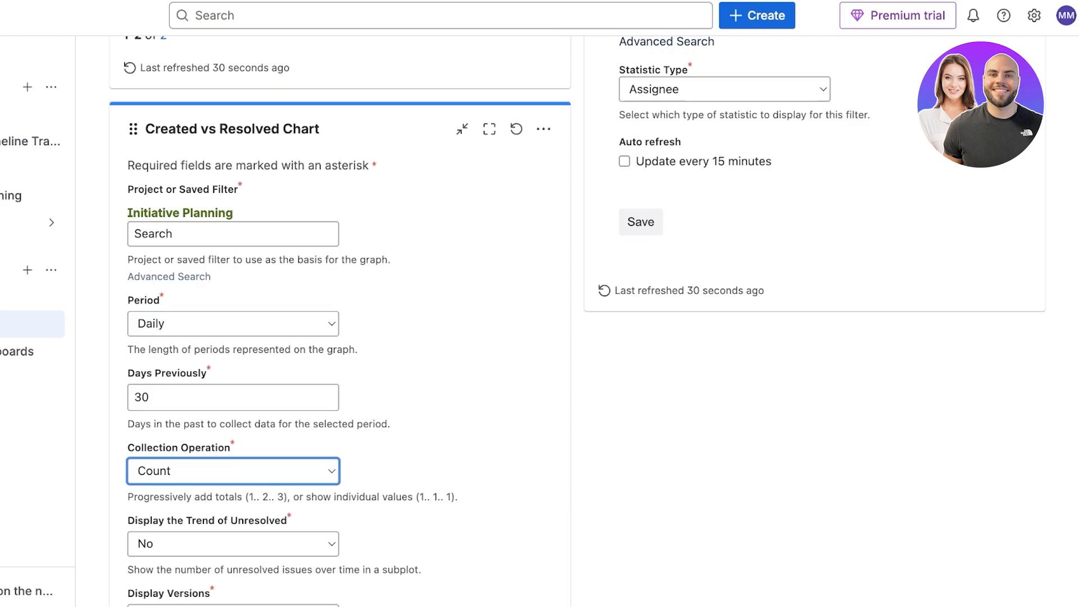
scroll(539, 320, "down", 3)
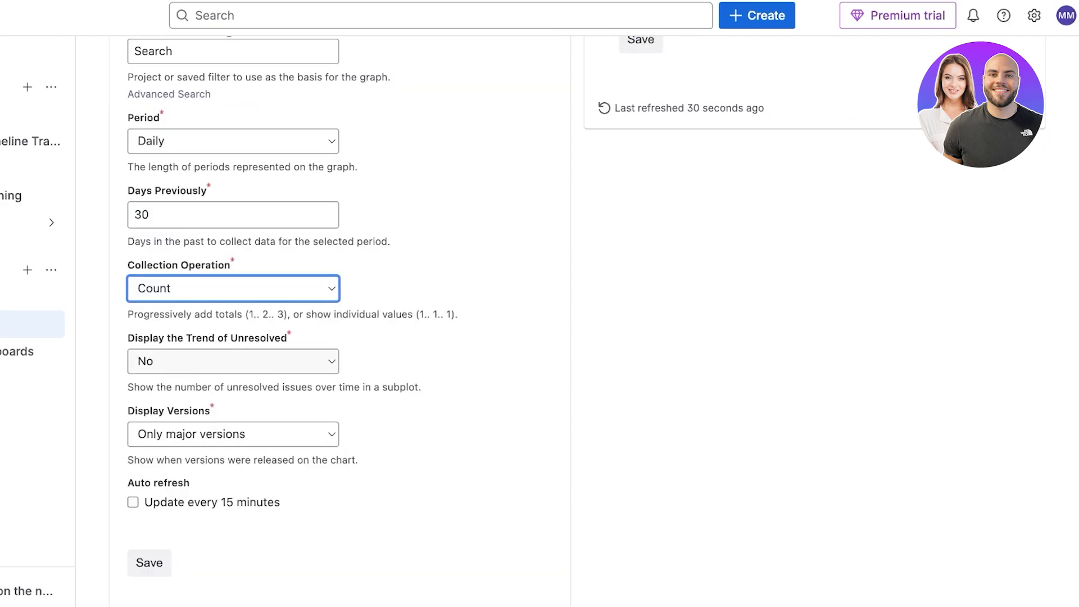
left_click(234, 361)
left_click(233, 384)
left_click(233, 434)
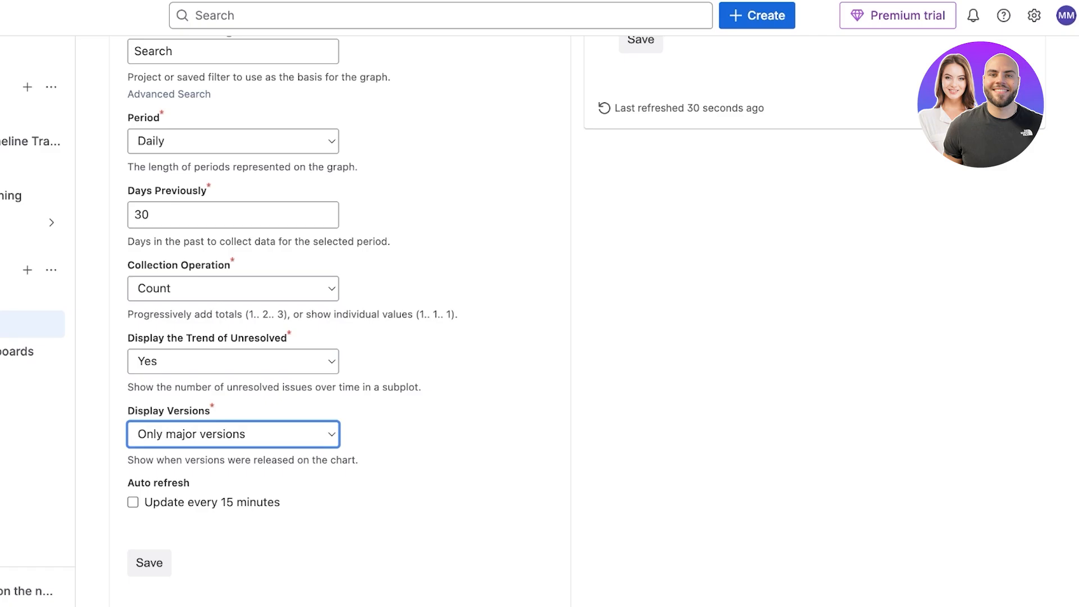
left_click(149, 563)
scroll(191, 337, "down", 5)
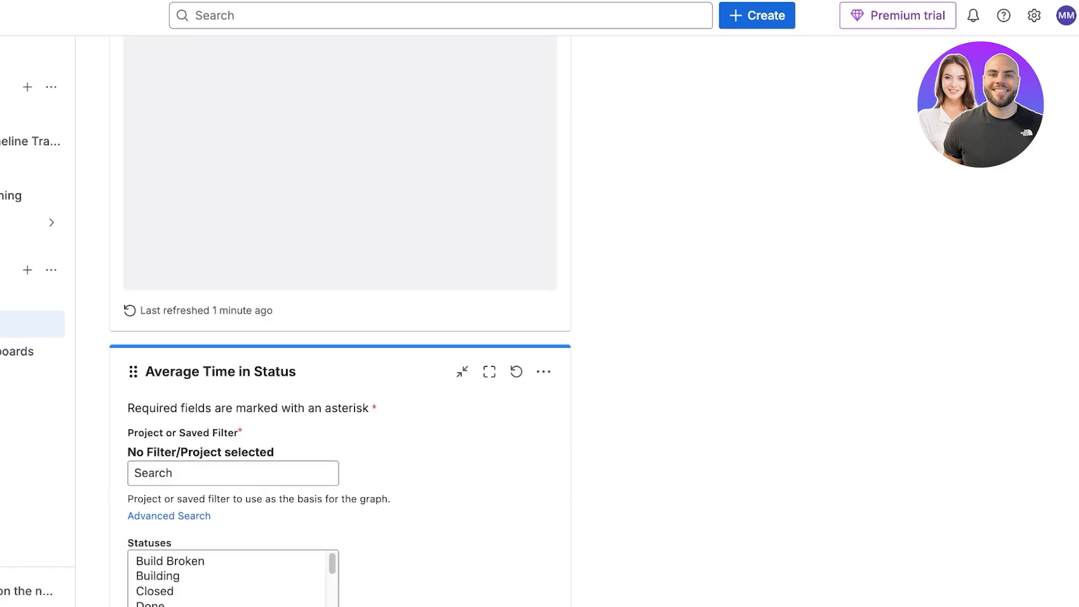
scroll(191, 281, "up", 6)
scroll(191, 281, "down", 1)
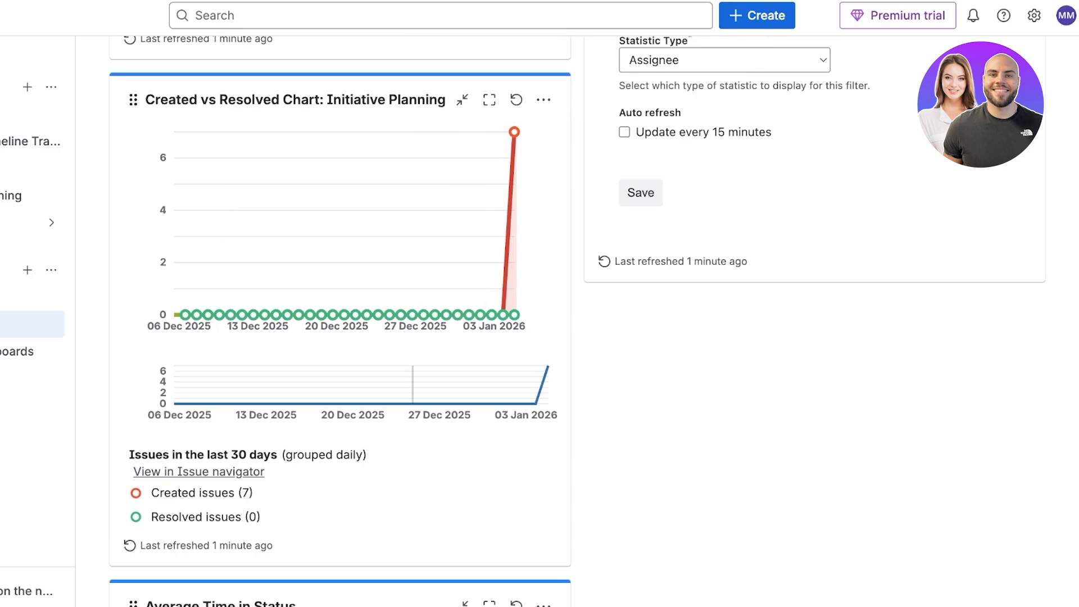
Open the Initiative Planning space's list and select the AI tool campaign work item
scroll(543, 99, "up", 6)
left_click(23, 196)
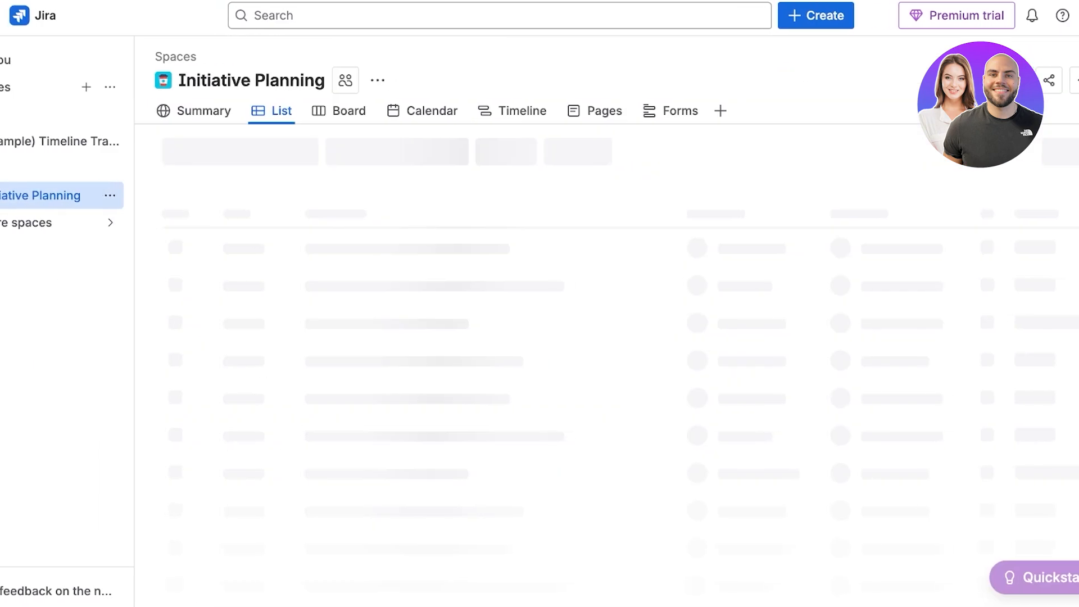
left_click(391, 243)
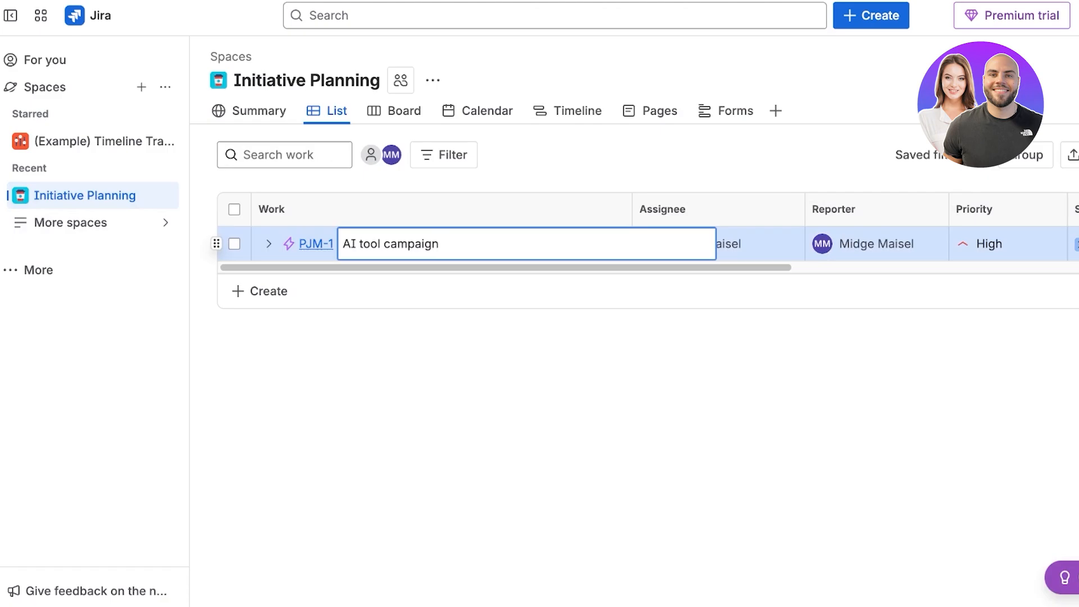
left_click(235, 244)
Return to the lemon1 dashboard and check its available options
left_click(39, 270)
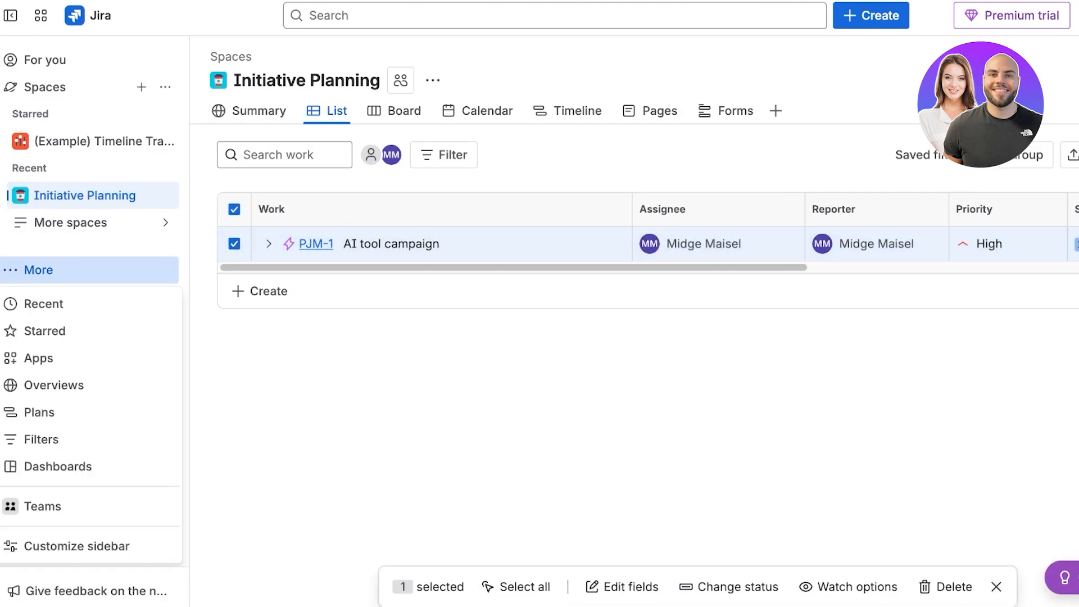
left_click(58, 466)
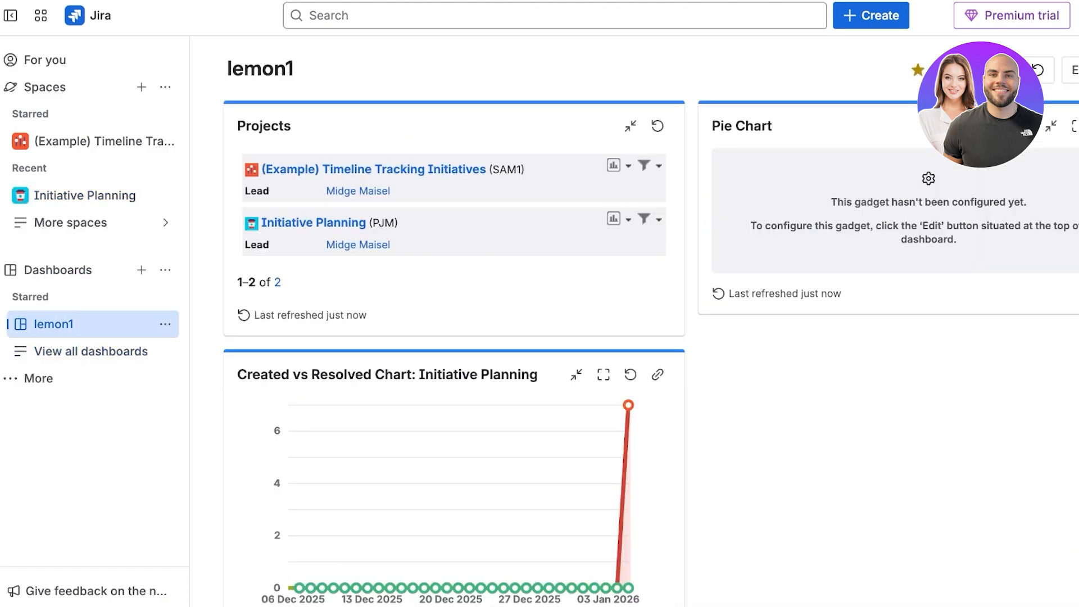
left_click(164, 324)
left_click(258, 358)
left_click(165, 323)
left_click(238, 358)
Refresh the Created vs Resolved Chart gadget and look over the rest of the lemon1 dashboard
scroll(505, 338, "down", 3)
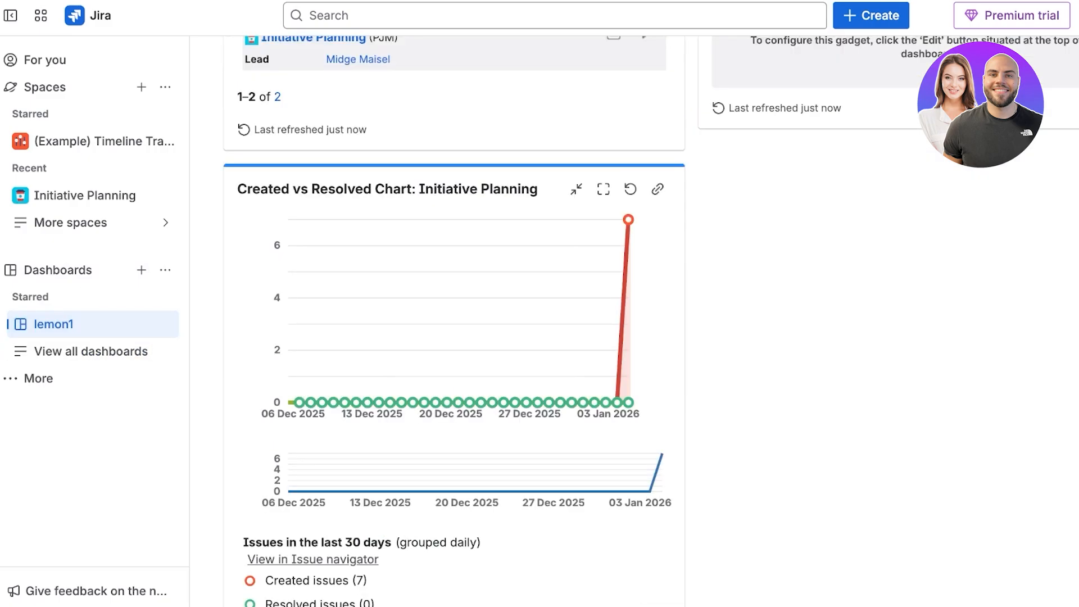
left_click(629, 189)
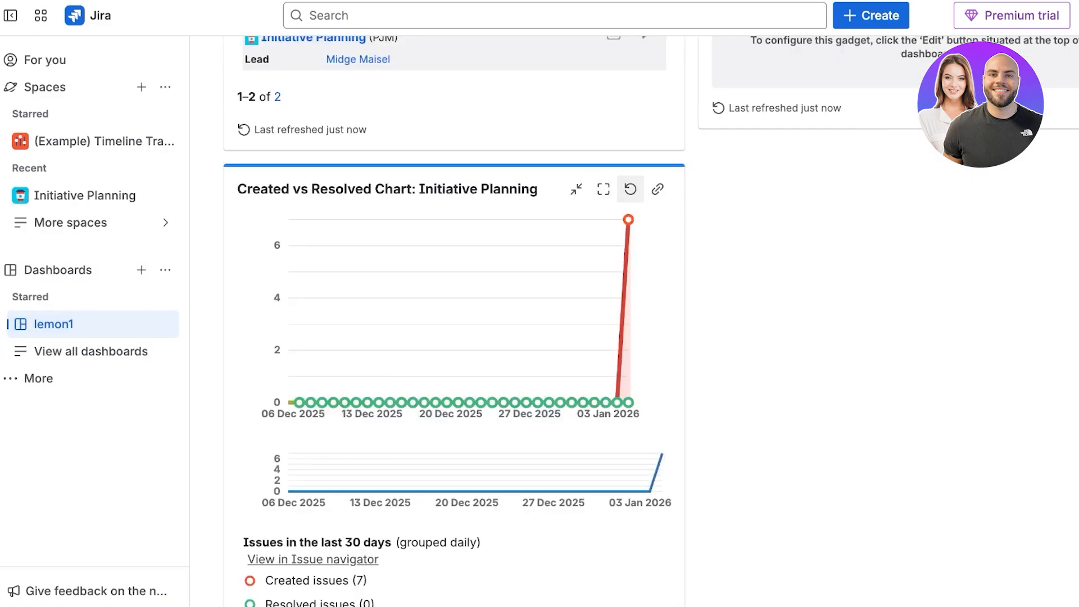
scroll(403, 281, "down", 5)
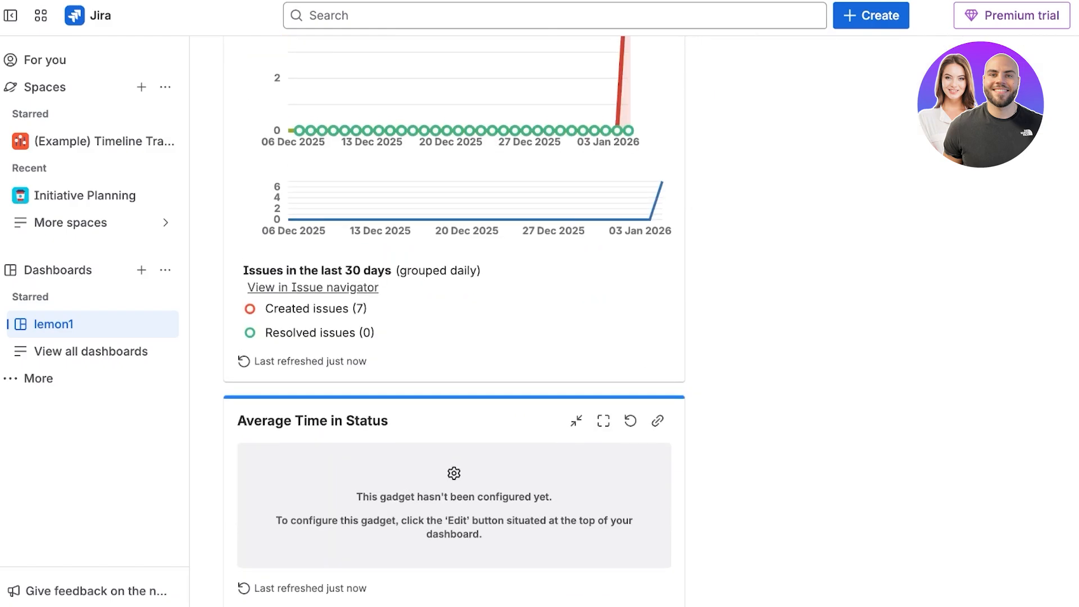
scroll(454, 321, "up", 8)
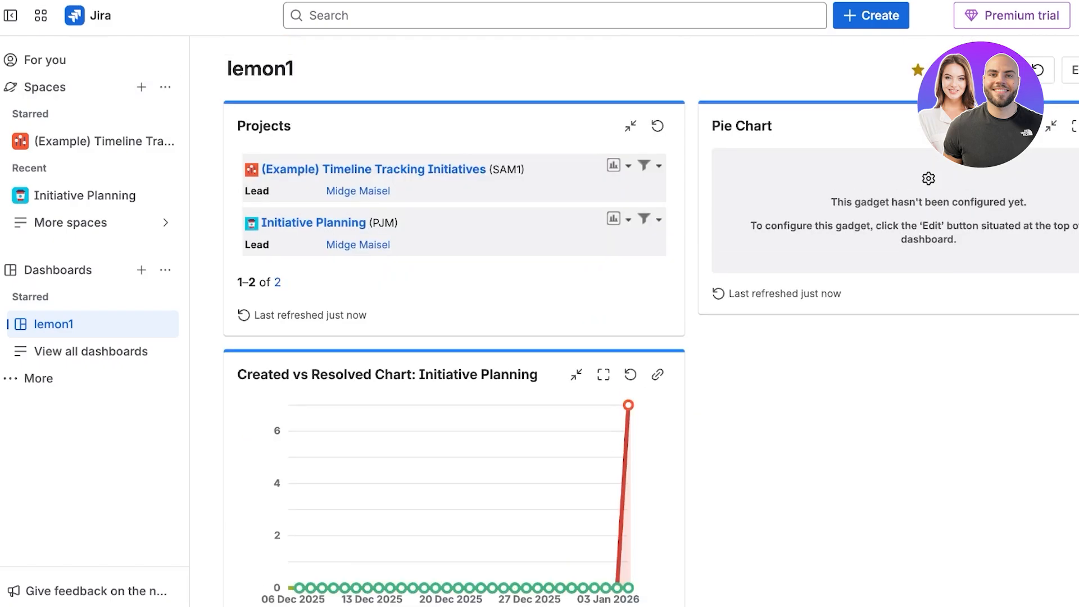
Open the Jira pricing page and compare the features of the Free, Standard, Premium and Enterprise plans
left_click(88, 15)
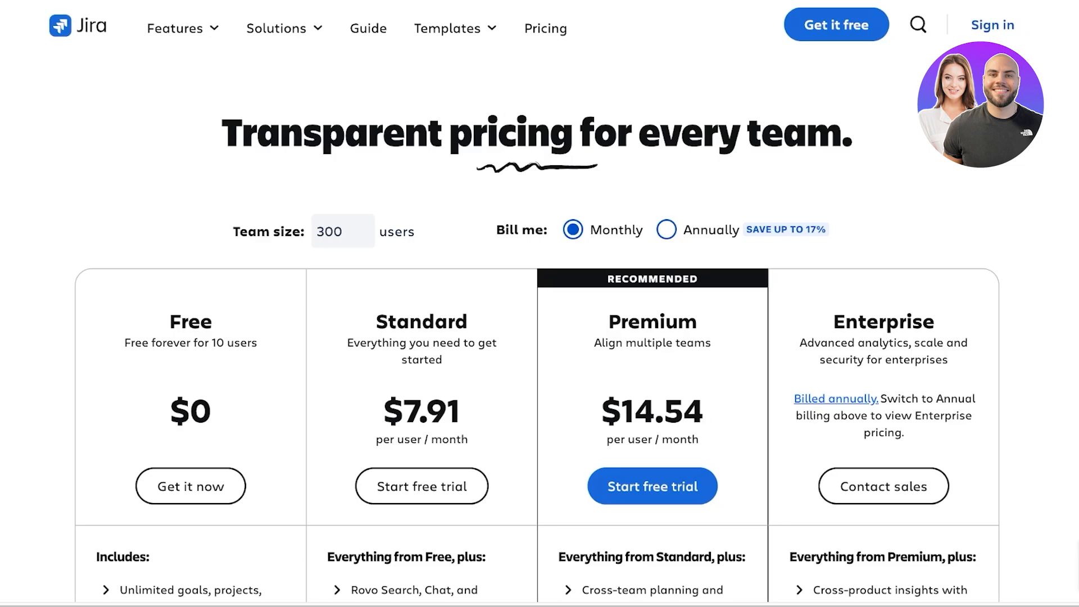
scroll(539, 338, "down", 5)
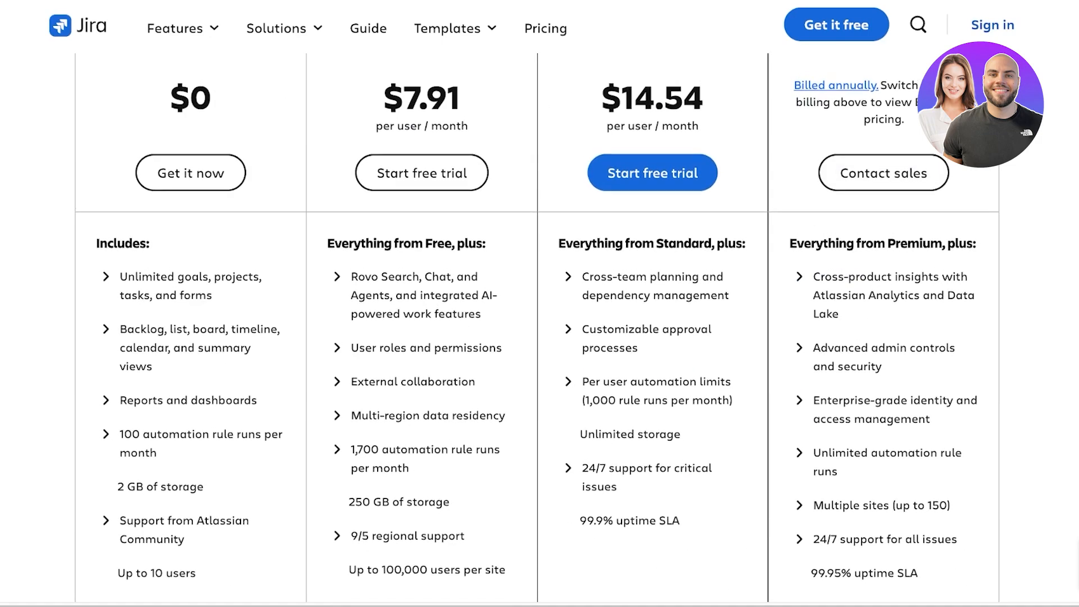
scroll(539, 337, "up", 3)
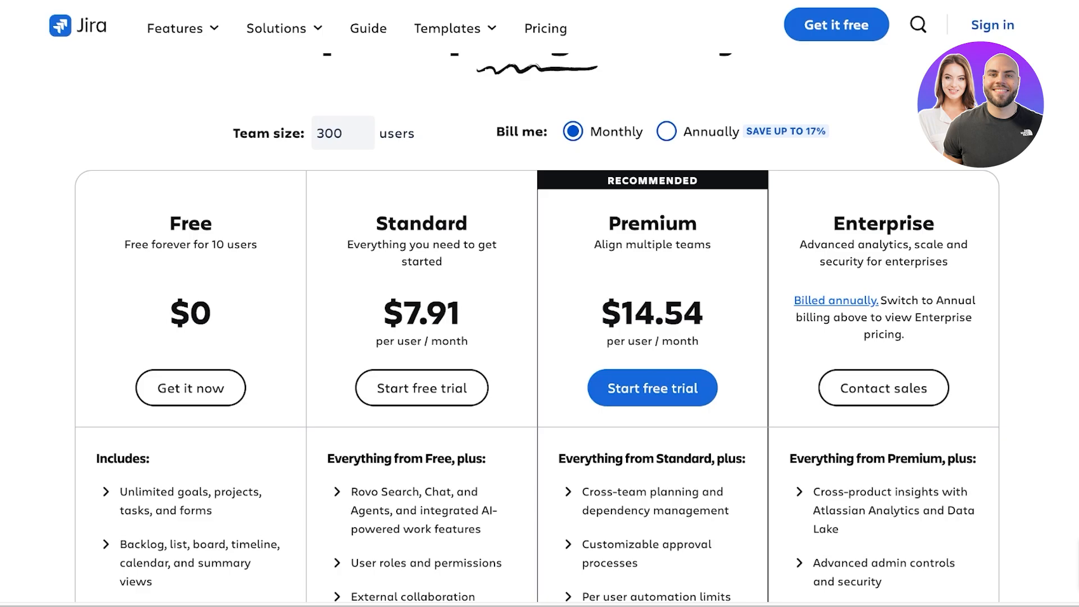